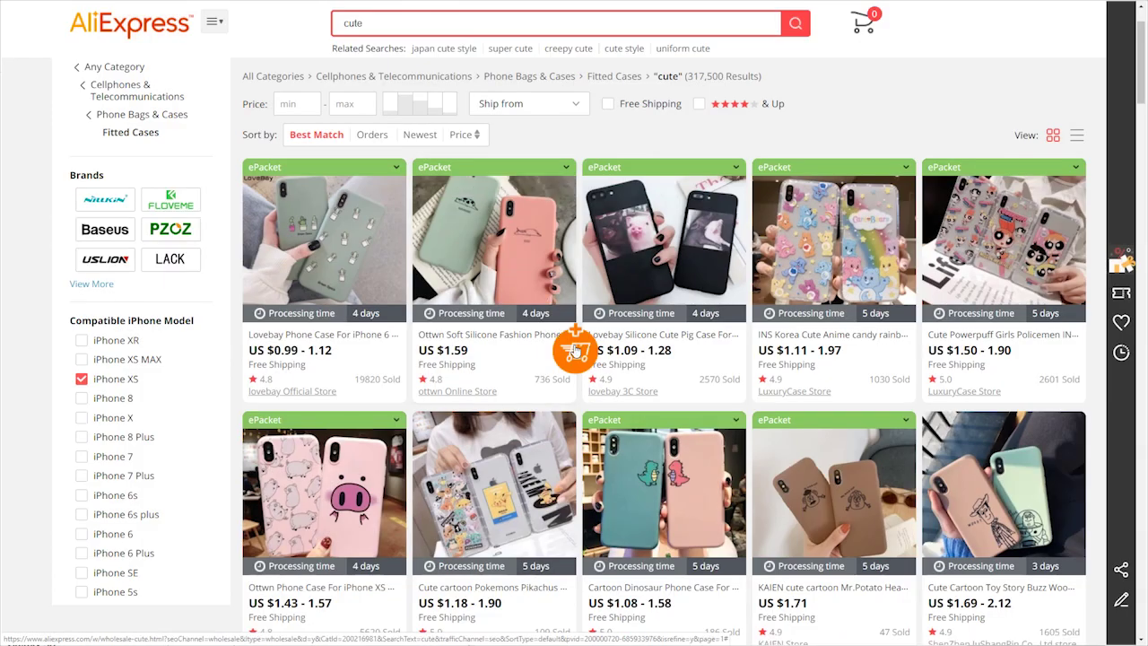
Import the Ottwn soft silicone case and the Lovebay pig case with the AliDropship cart button
click(574, 358)
mouse_move(742, 333)
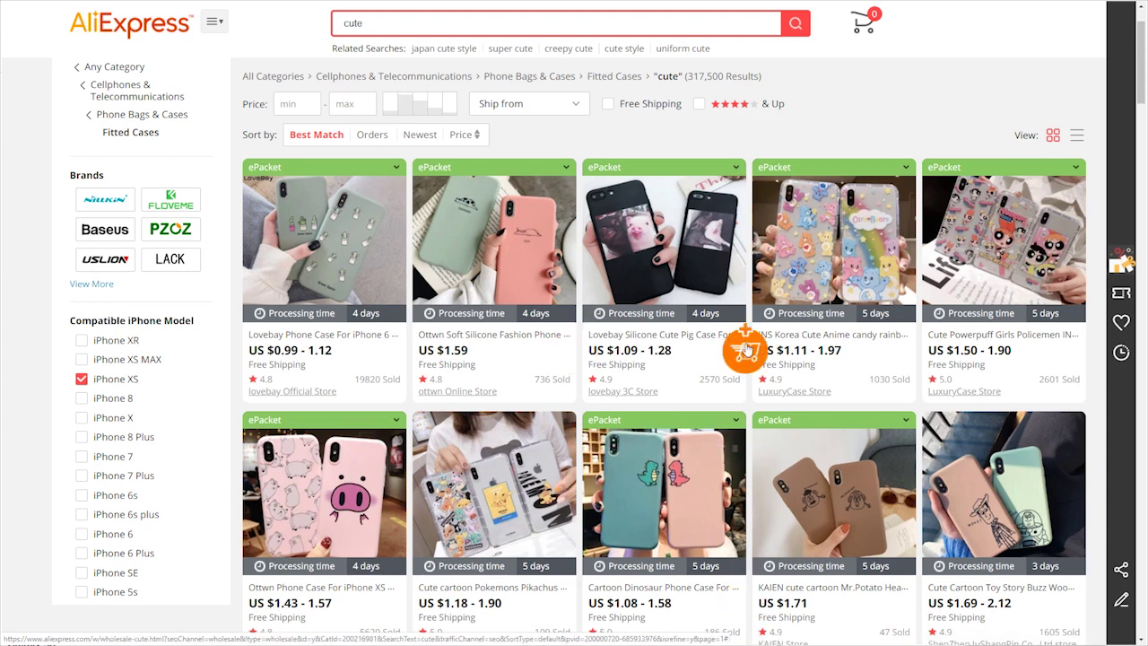
click(750, 362)
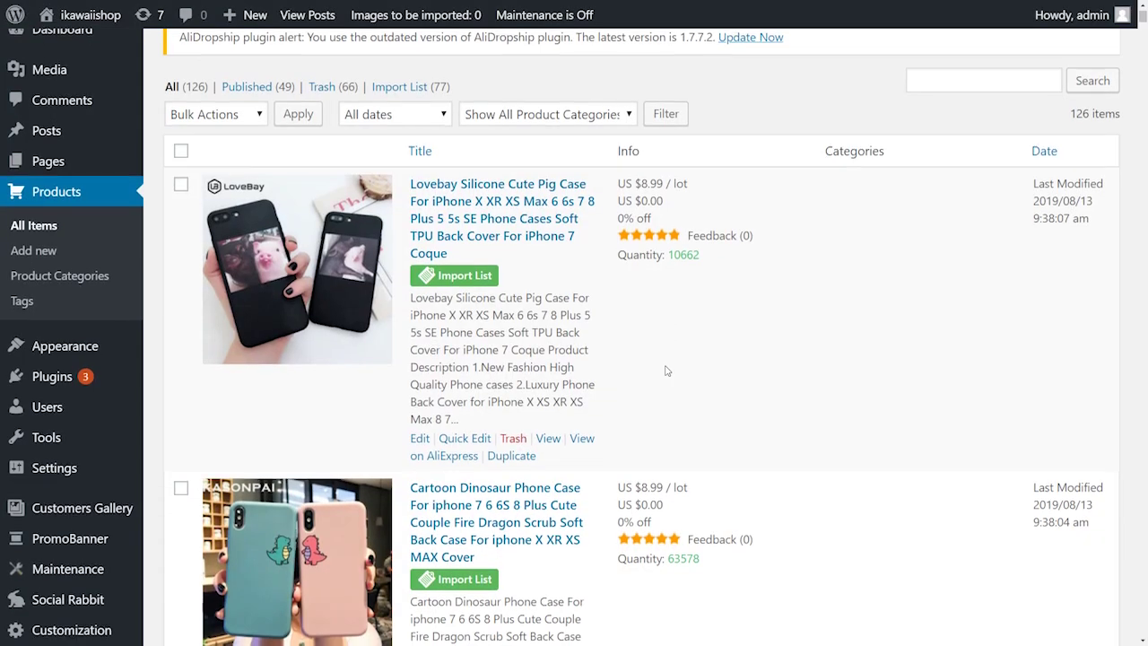
Go to AliDropship Settings > Pricing to see the existing cost * 2.00 +2 formula
scroll(663, 371, down, 5)
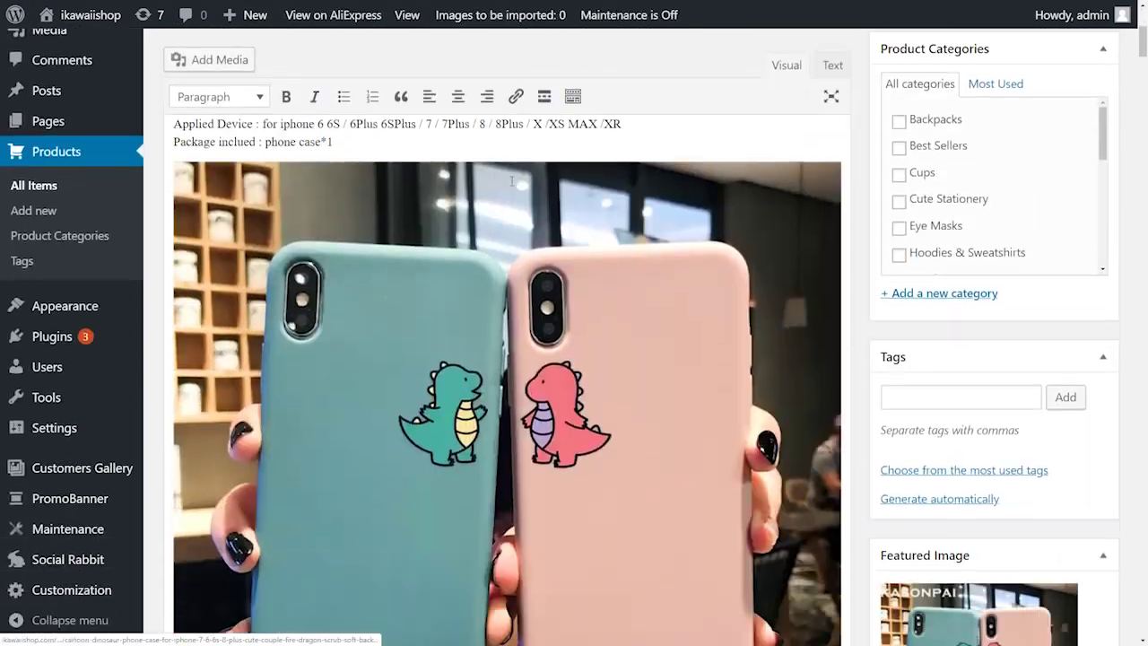
scroll(512, 181, down, 10)
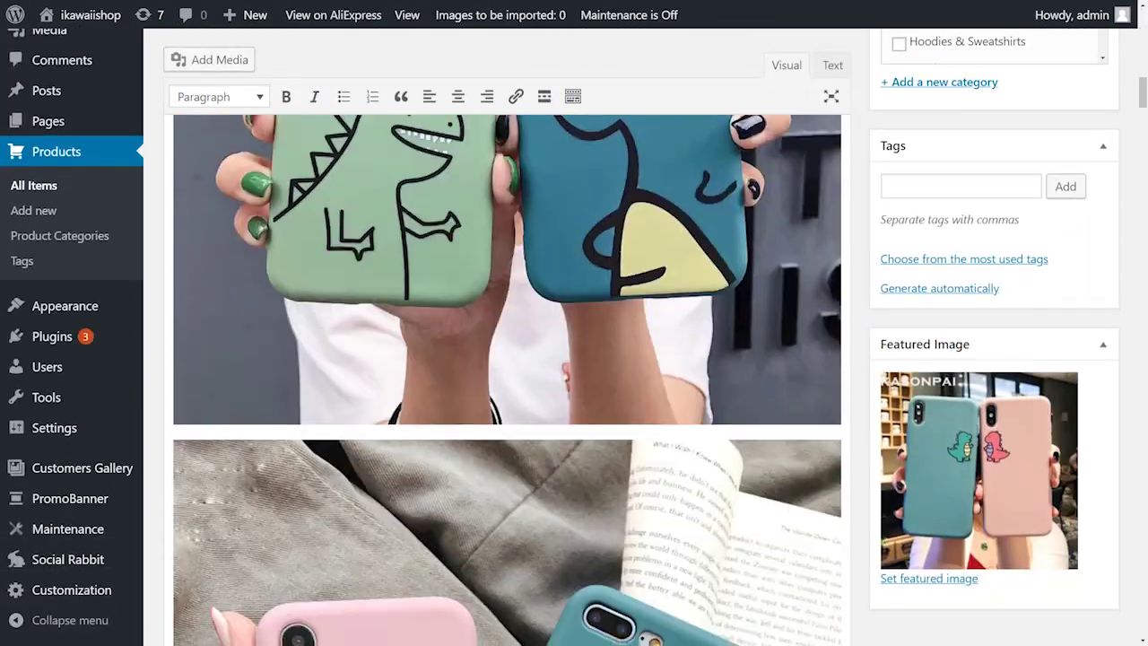
scroll(512, 181, down, 12)
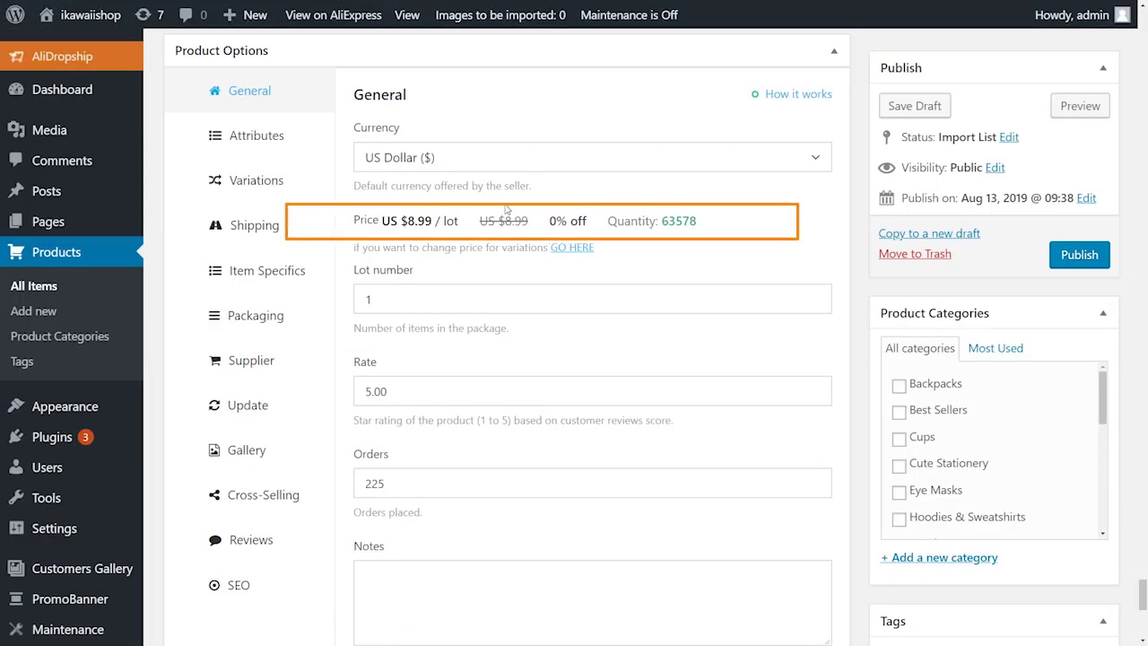
click(61, 56)
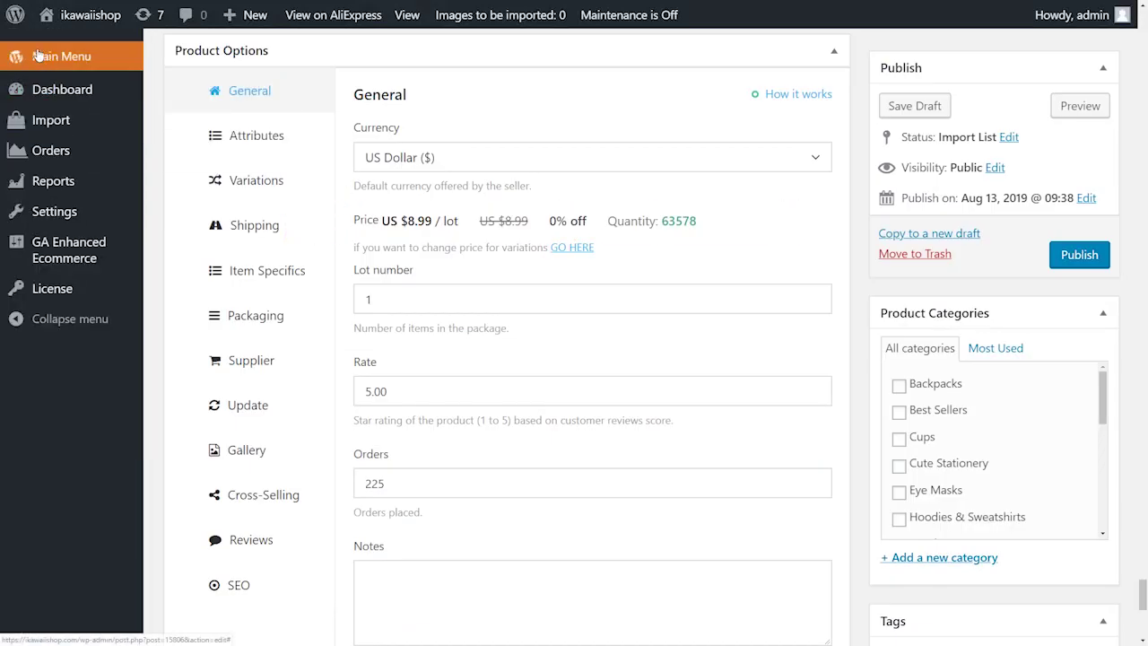
mouse_move(149, 218)
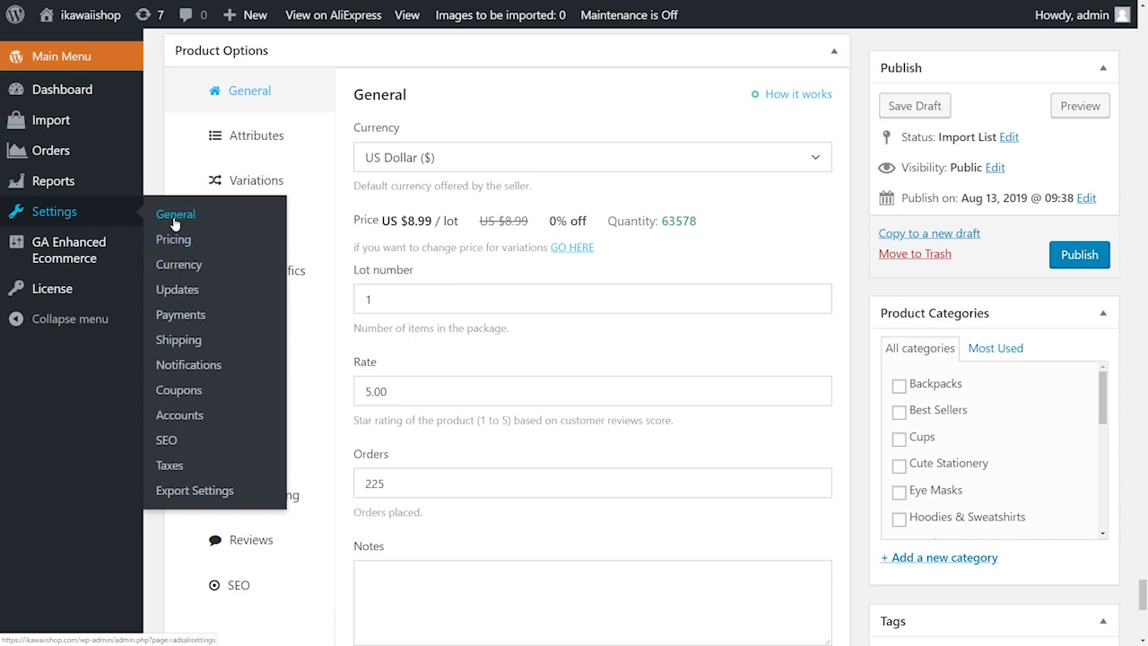
click(179, 242)
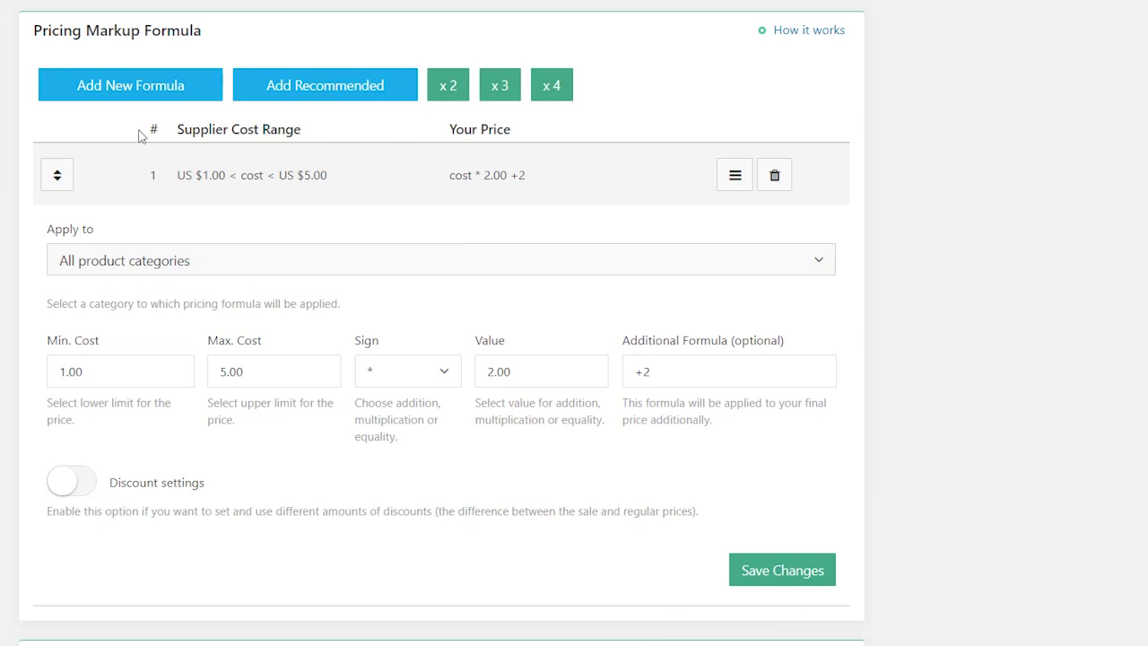
Add a new formula for costs 1 to 5.00 using cost * 2 with additional +2
click(106, 86)
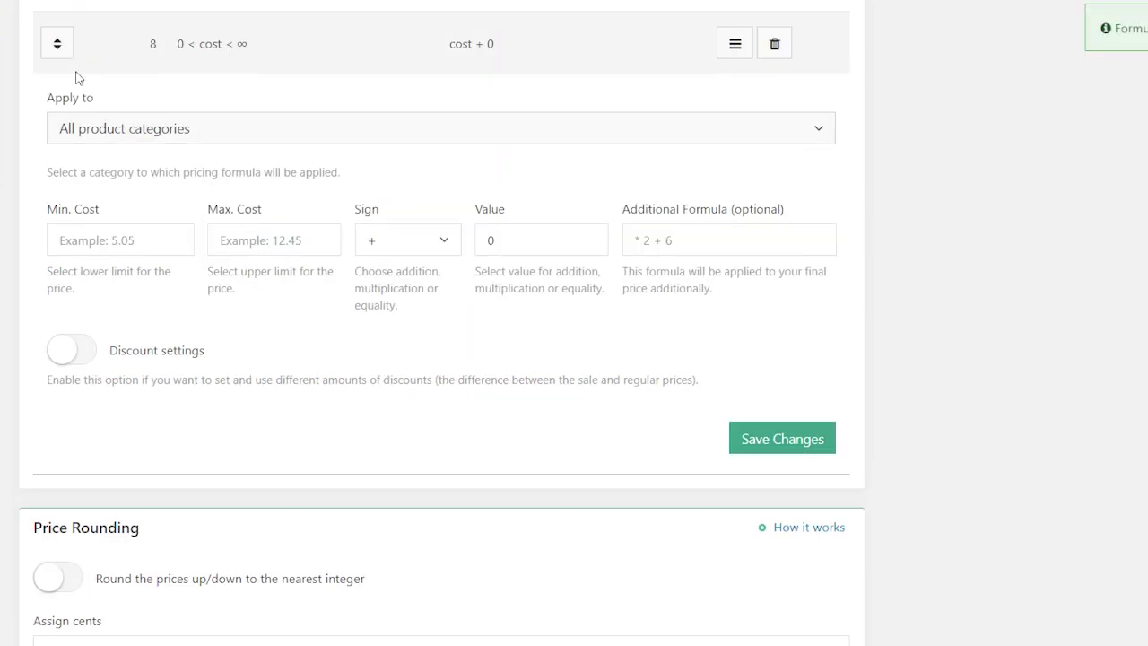
click(113, 248)
text(1)
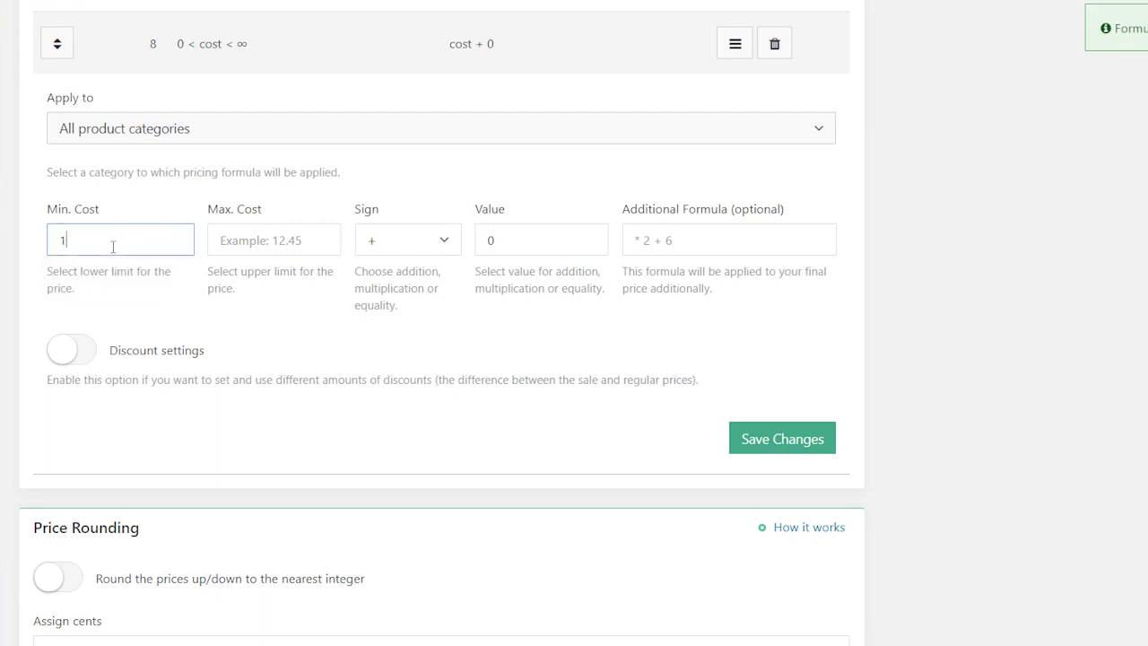
click(268, 240)
text(5)
click(287, 278)
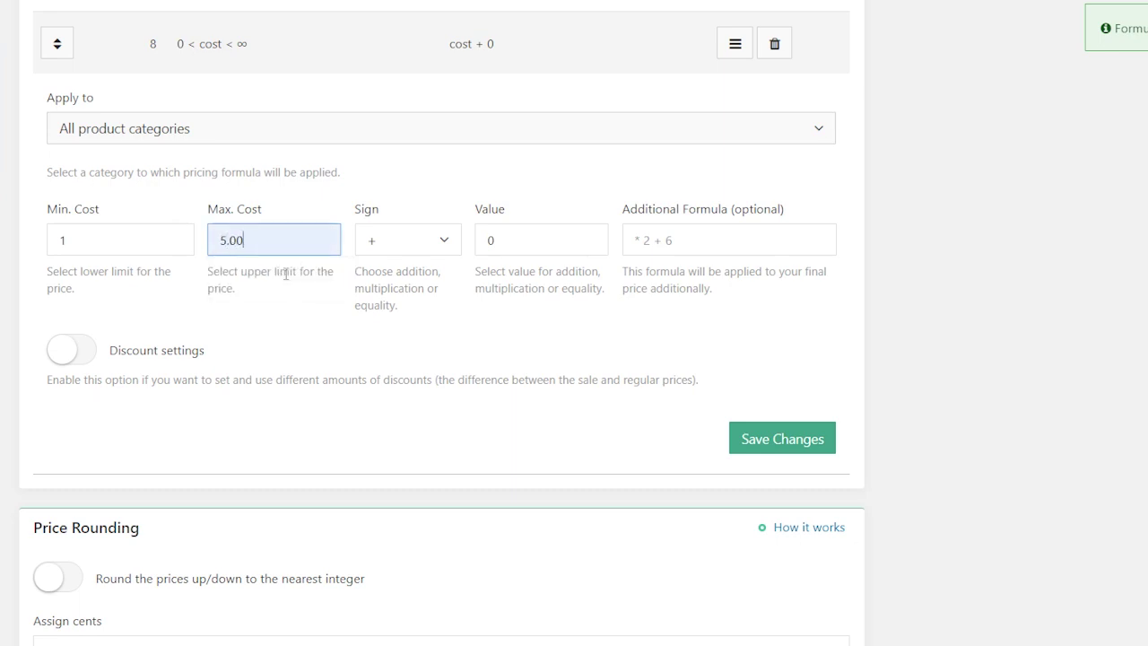
click(404, 240)
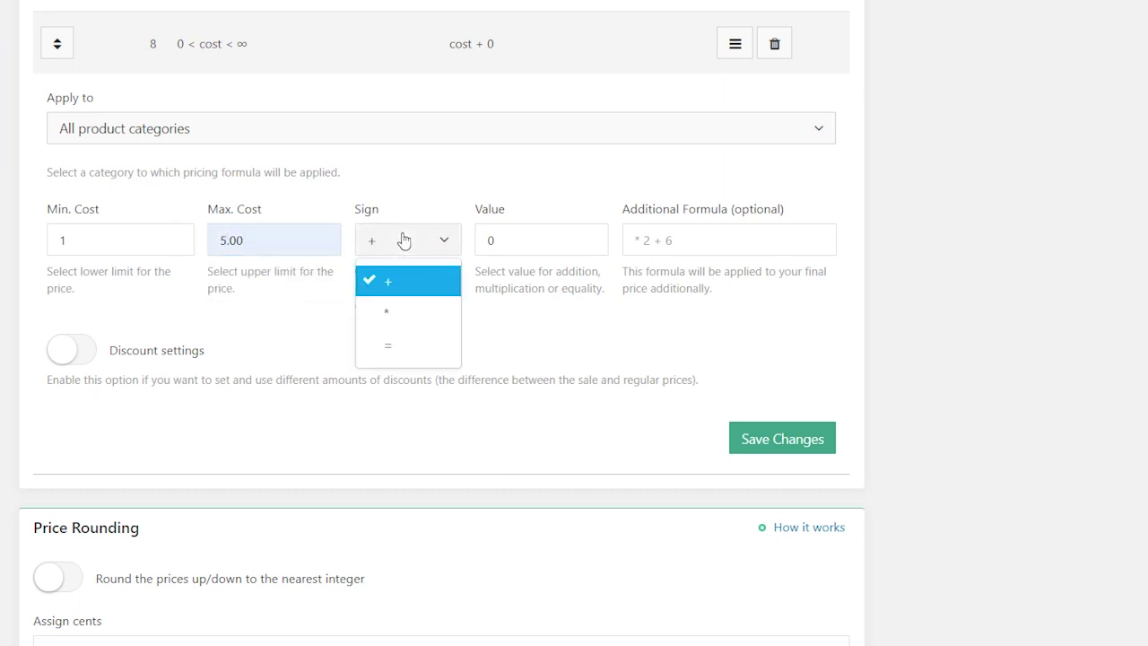
click(429, 323)
drag(510, 236, 483, 228)
text(2)
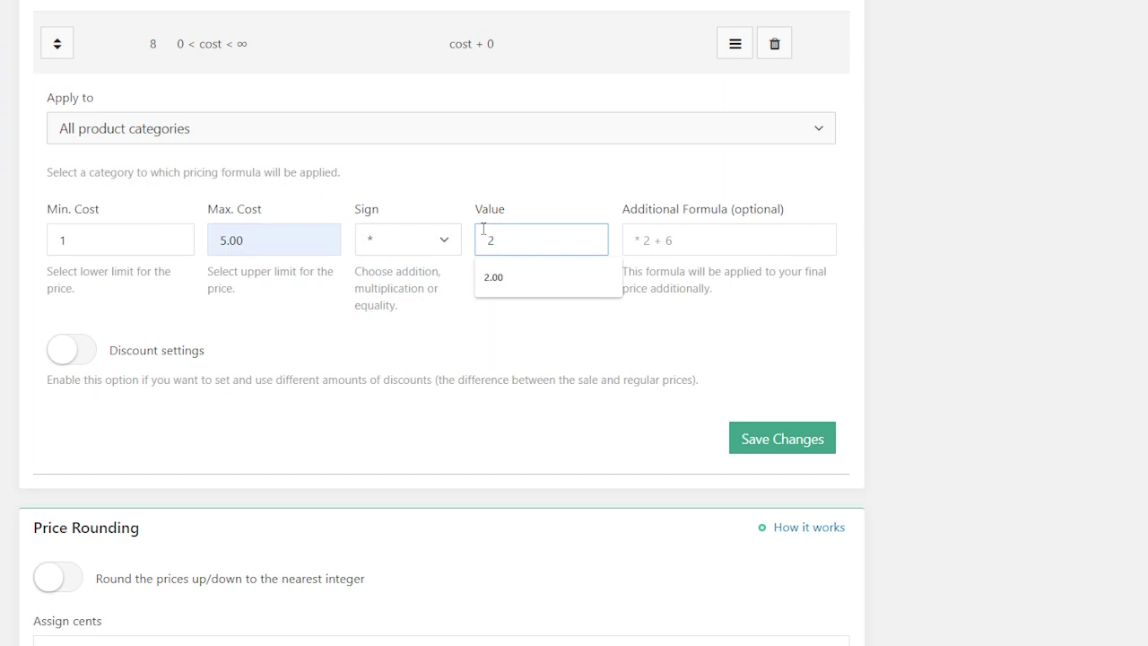
click(662, 243)
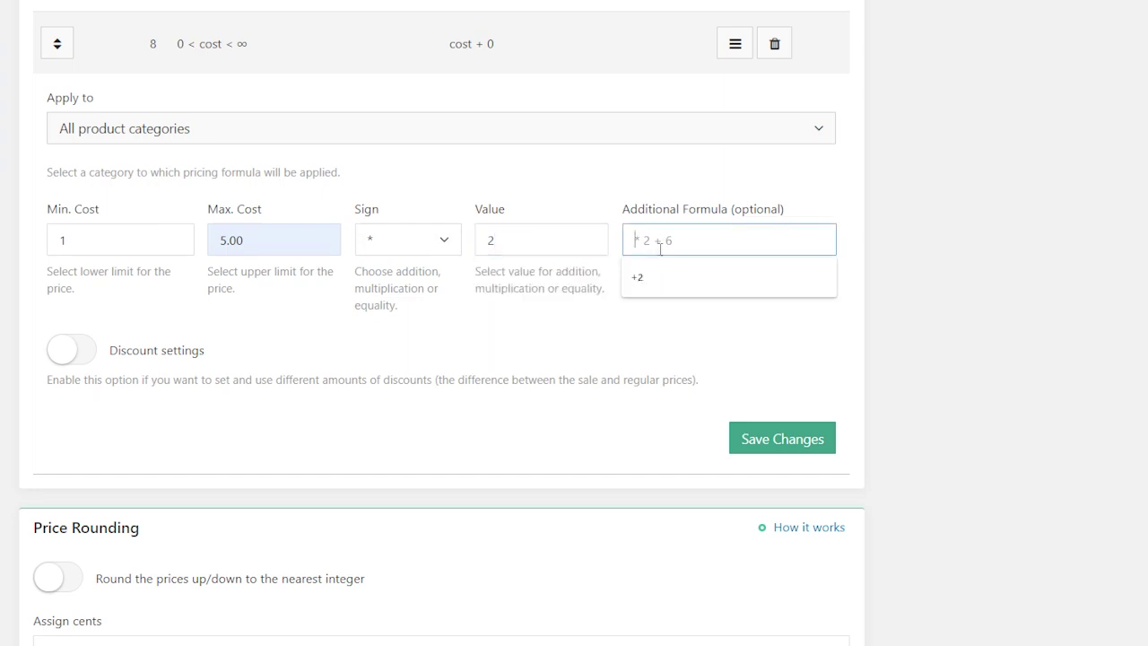
click(649, 282)
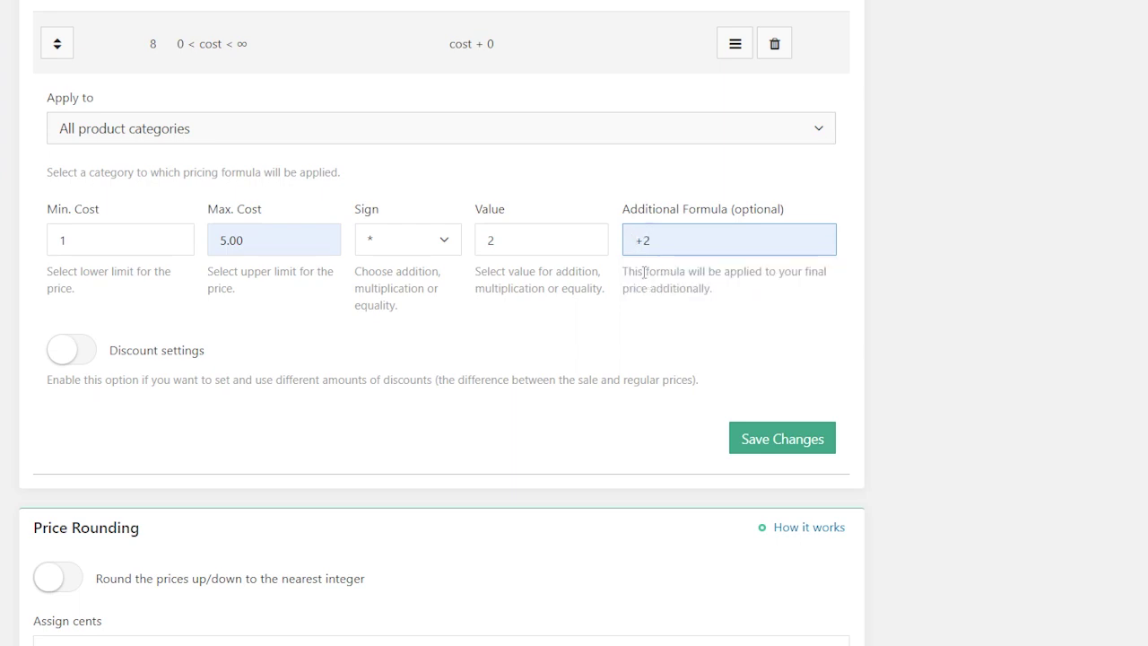
Apply the new formula to the Cute Stationery category and save it
click(505, 136)
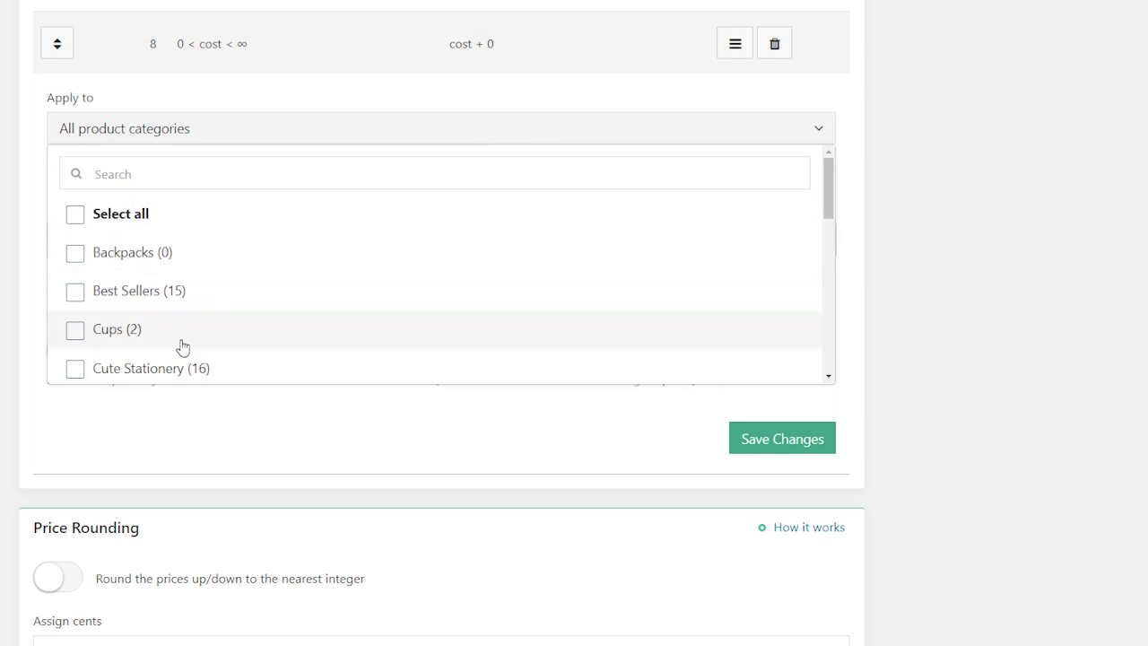
click(178, 375)
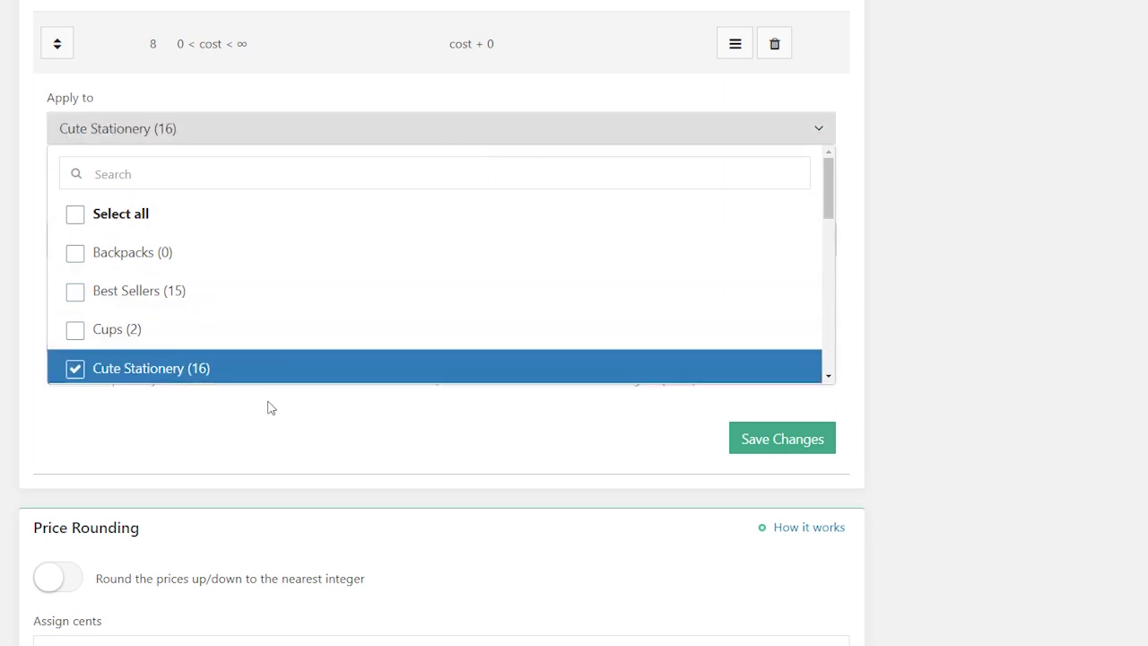
click(361, 418)
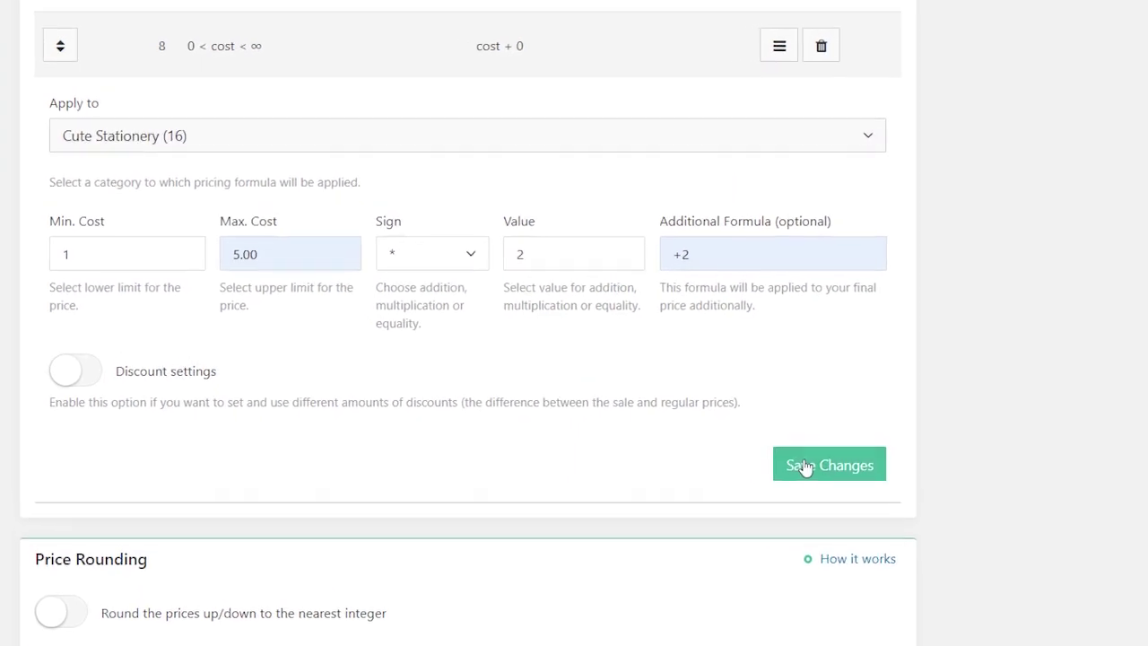
click(807, 466)
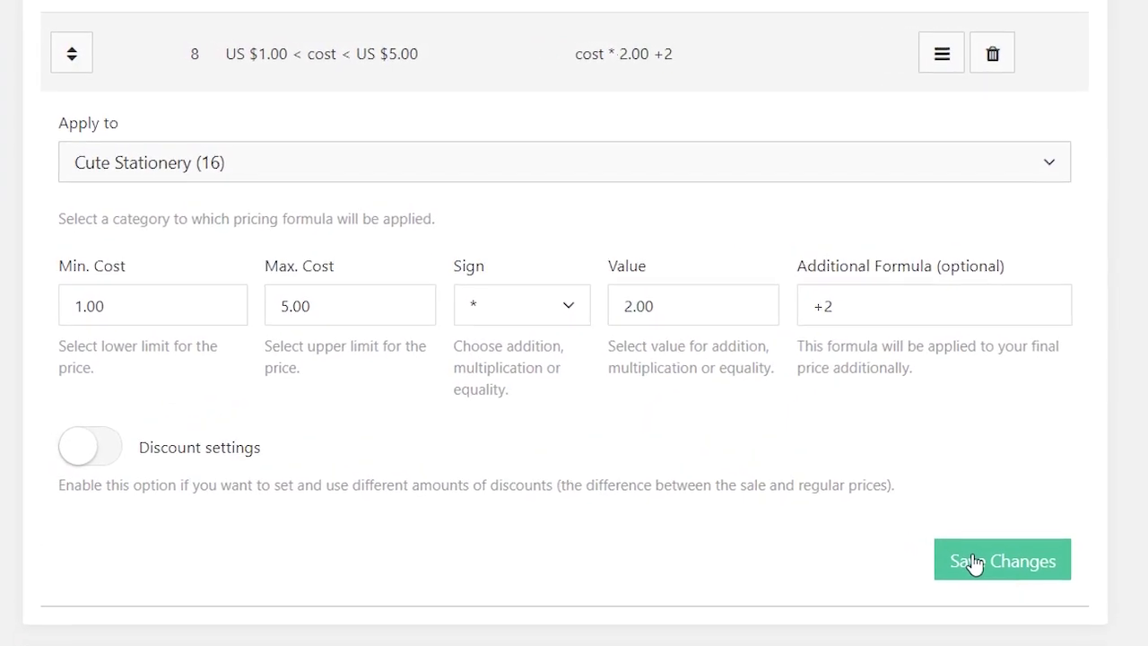
Highlight the new formula's cost range
drag(431, 56, 221, 45)
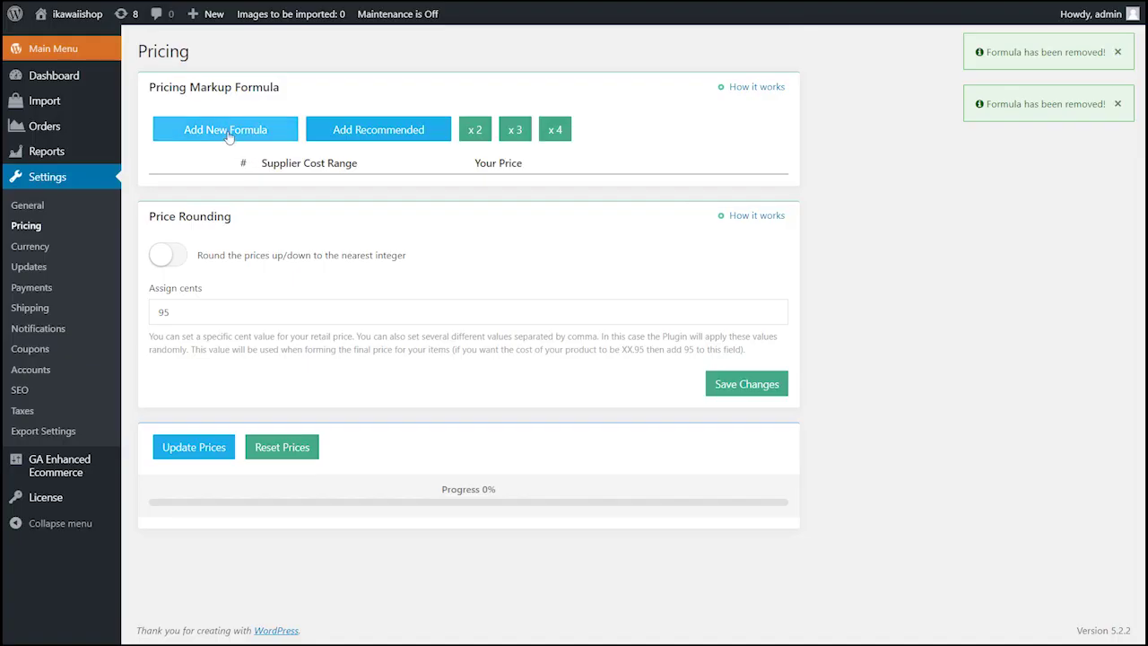
Add a new formula starting at minimum cost 5 that multiplies the cost by 2
click(224, 128)
click(247, 210)
text(5)
click(321, 217)
text(30)
click(435, 216)
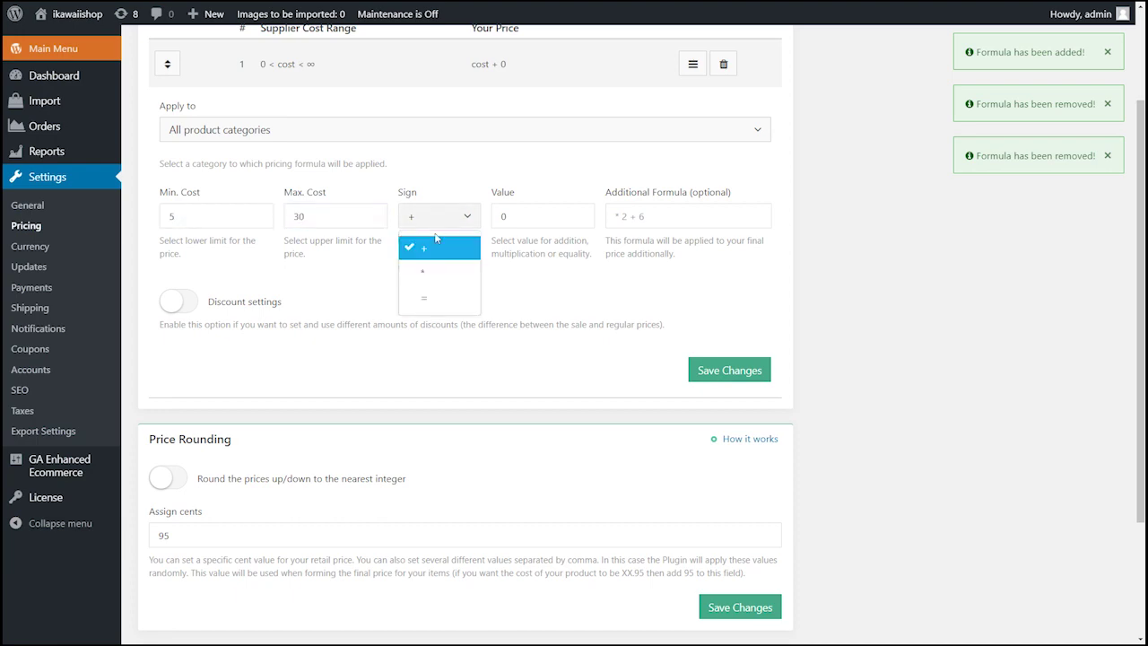
click(440, 272)
click(512, 217)
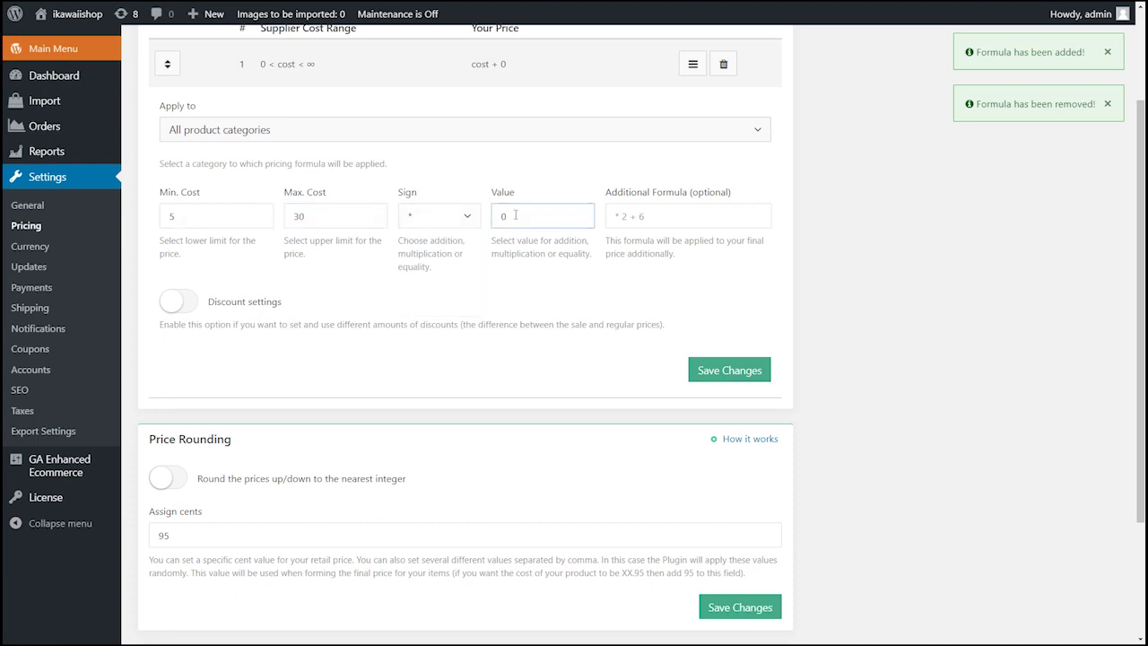
text(2)
Apply this formula to the Dresses category and save it
click(346, 136)
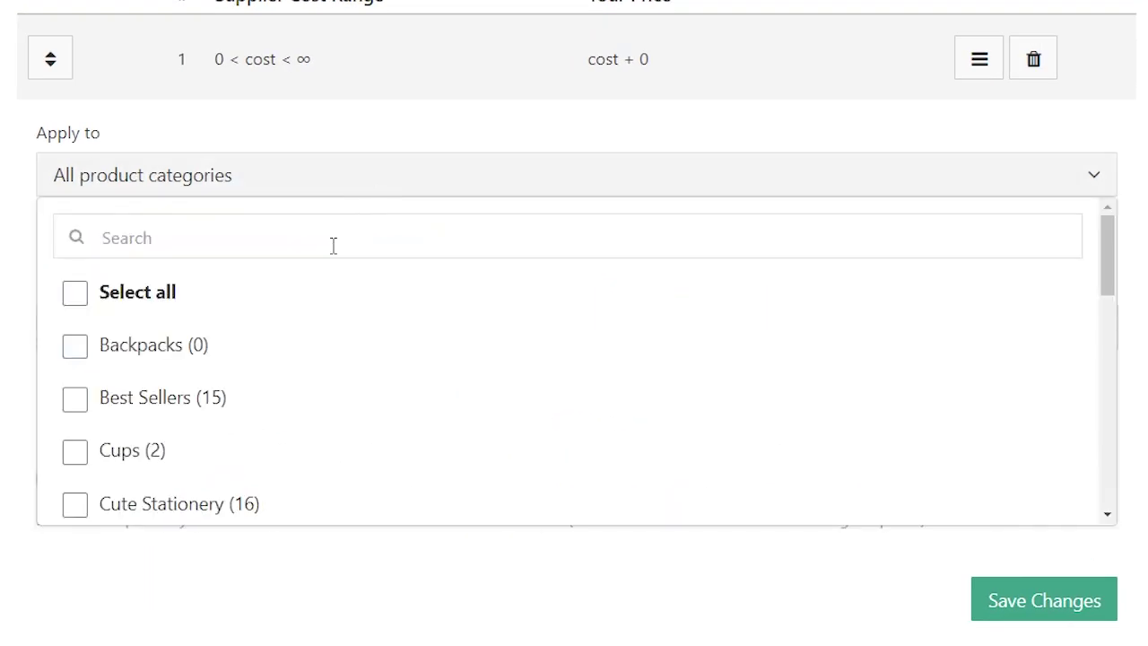
scroll(302, 353, down, 6)
scroll(273, 363, up, 3)
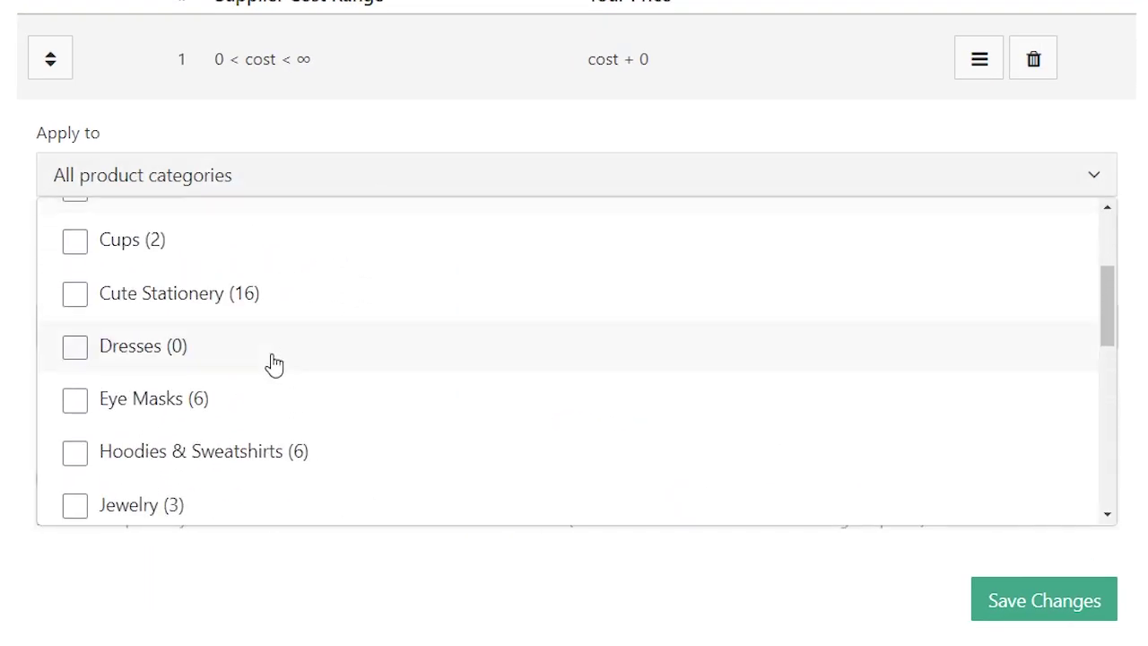
click(223, 356)
click(1021, 615)
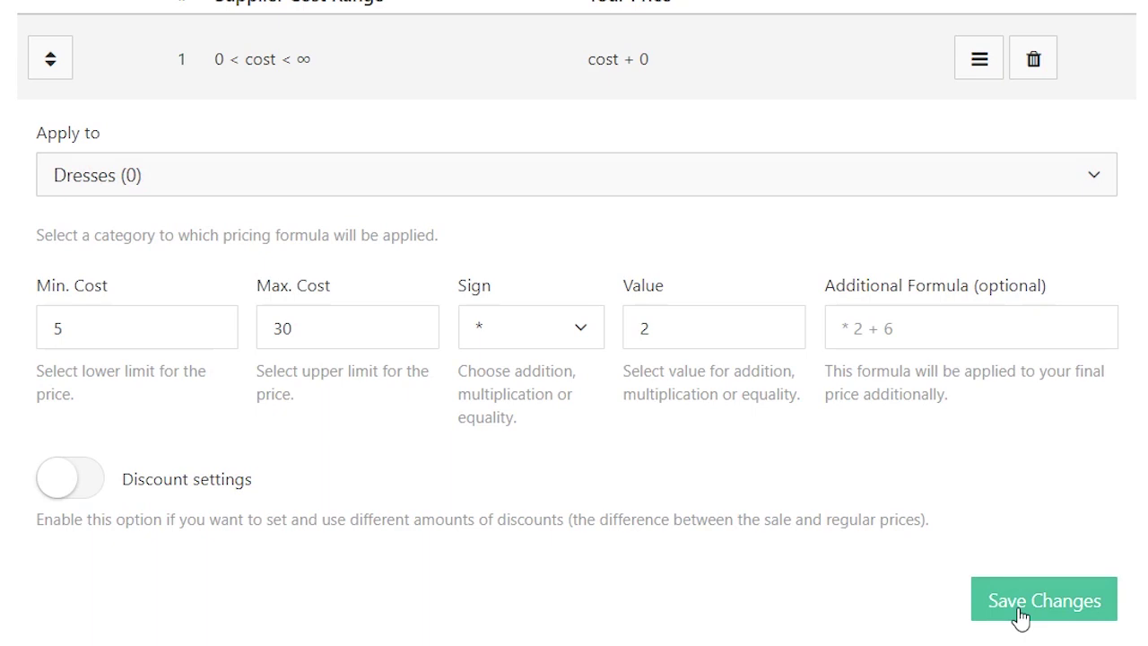
click(1020, 615)
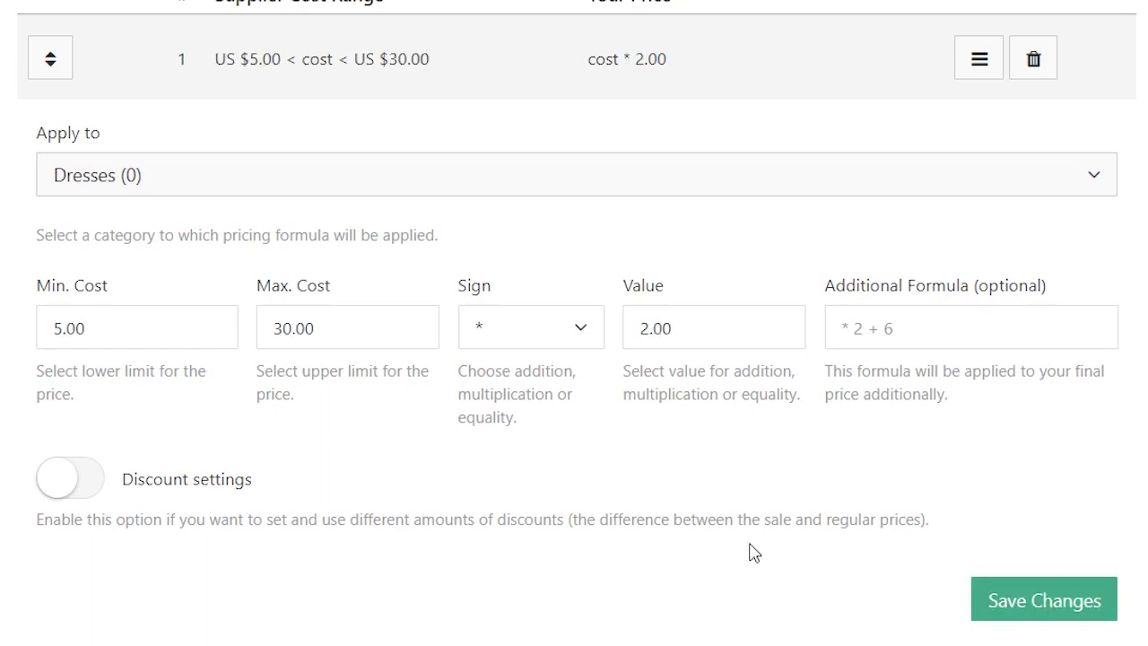
Replace the formulas with the recommended markup set
scroll(224, 439, up, 3)
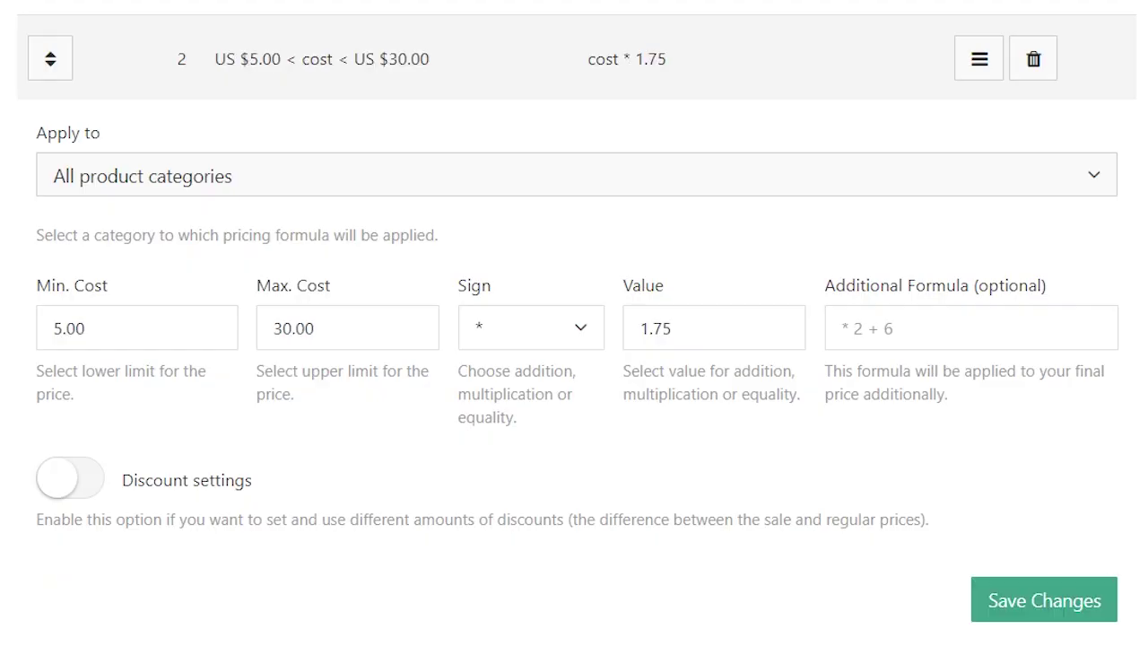
scroll(828, 273, up, 5)
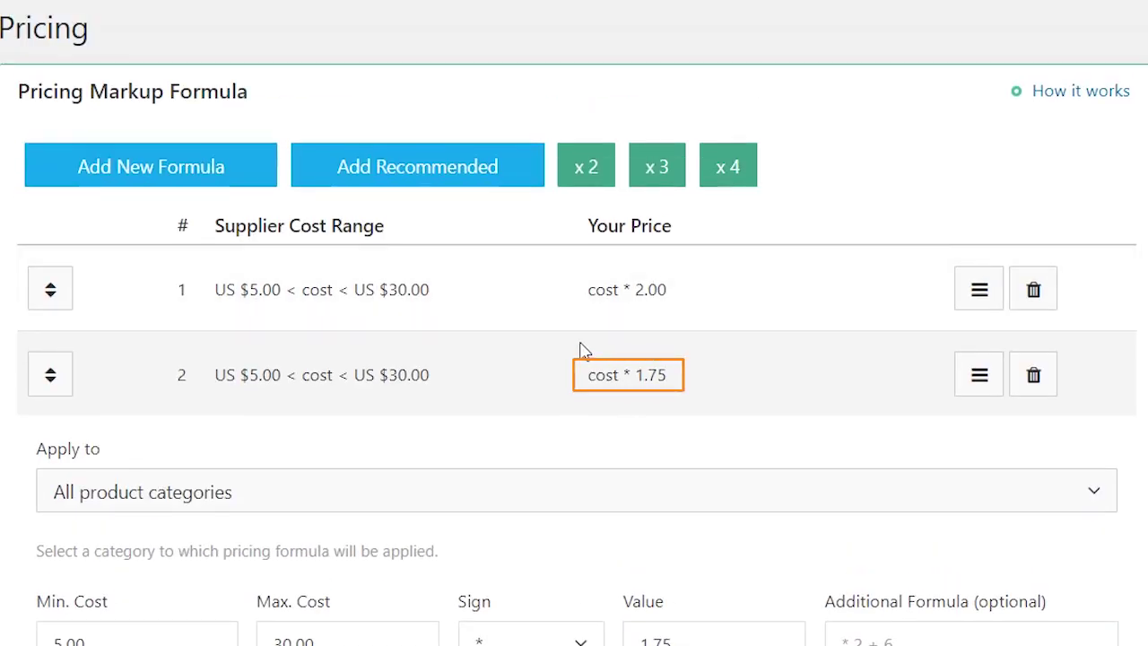
click(408, 161)
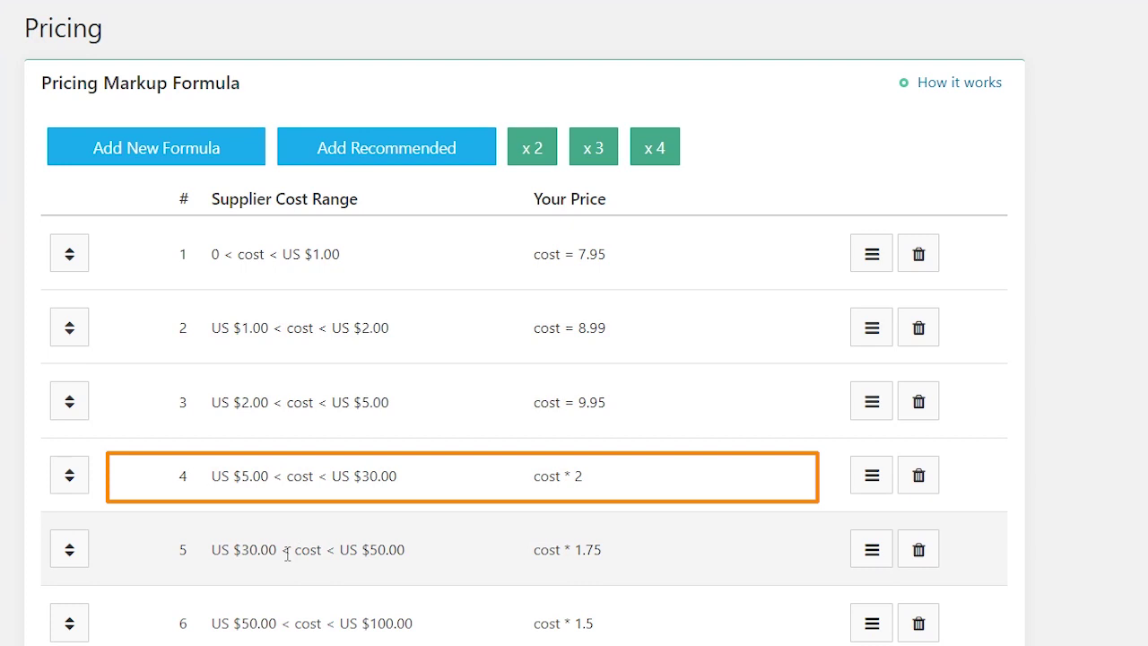
Drag the $5–$30 formula to first place and the $30–$50 formula to second
mouse_move(70, 549)
mouse_down()
mouse_move(148, 404)
mouse_move(68, 247)
mouse_up()
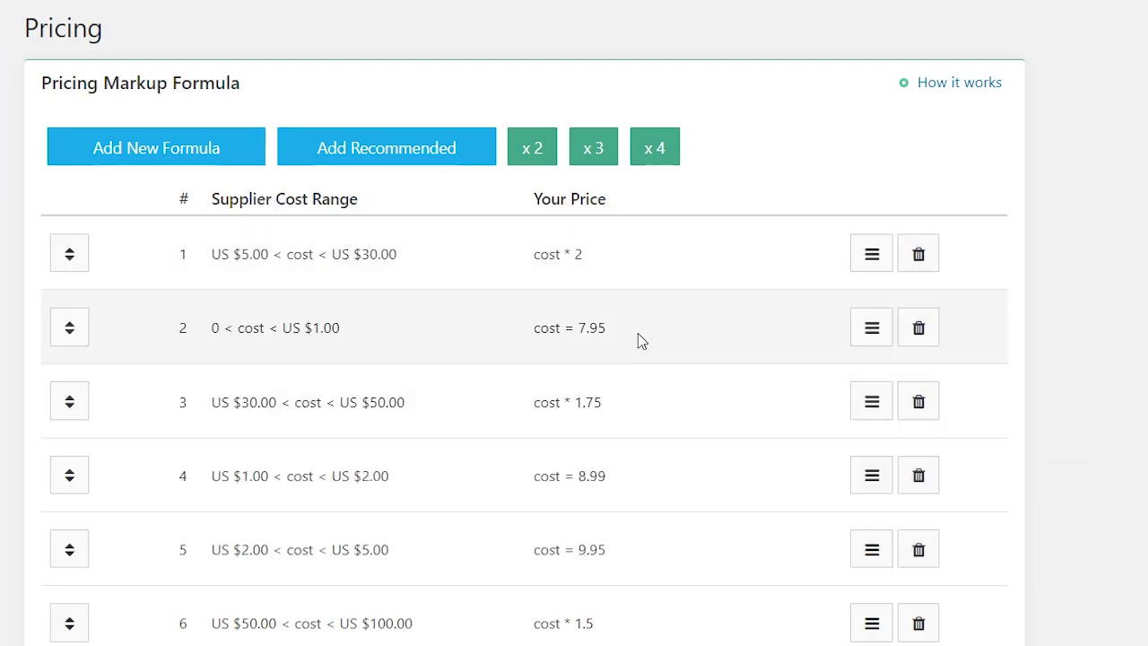
drag(64, 401, 63, 309)
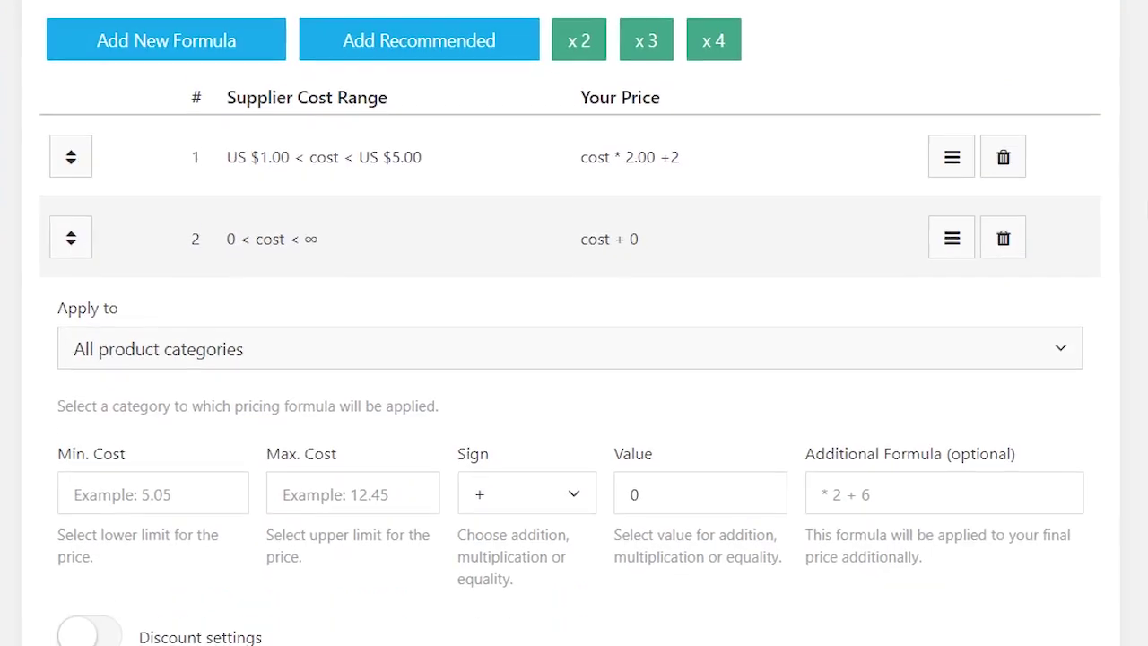
scroll(574, 323, down, 10)
scroll(574, 323, down, 1)
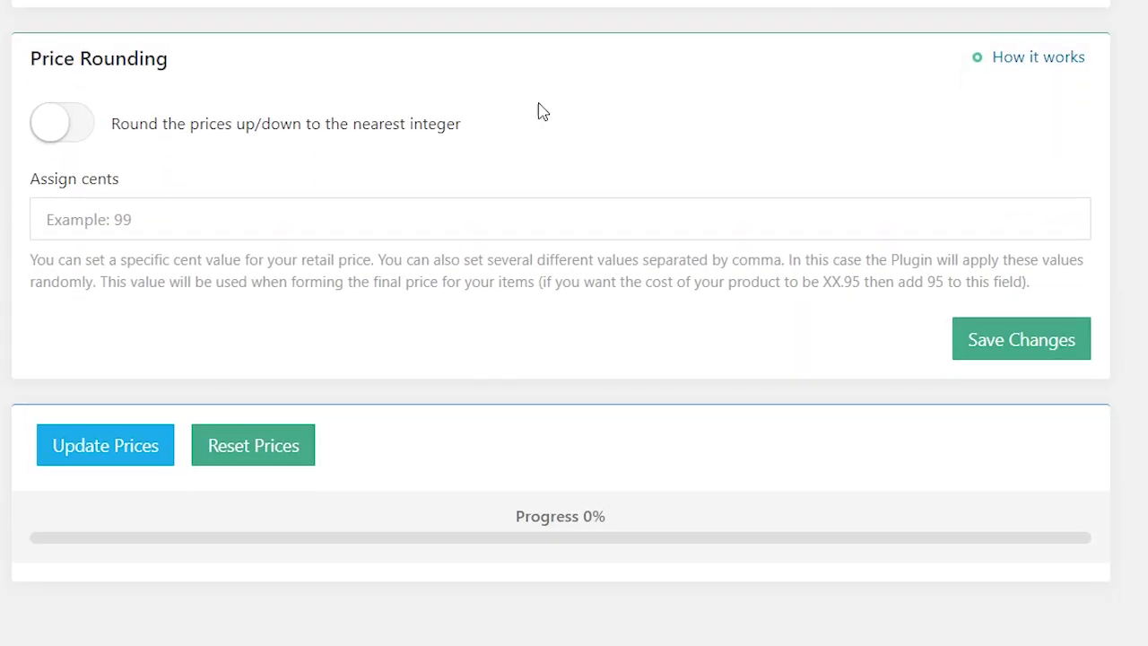
Run Update Prices to 100%, then start Reset Prices
click(105, 448)
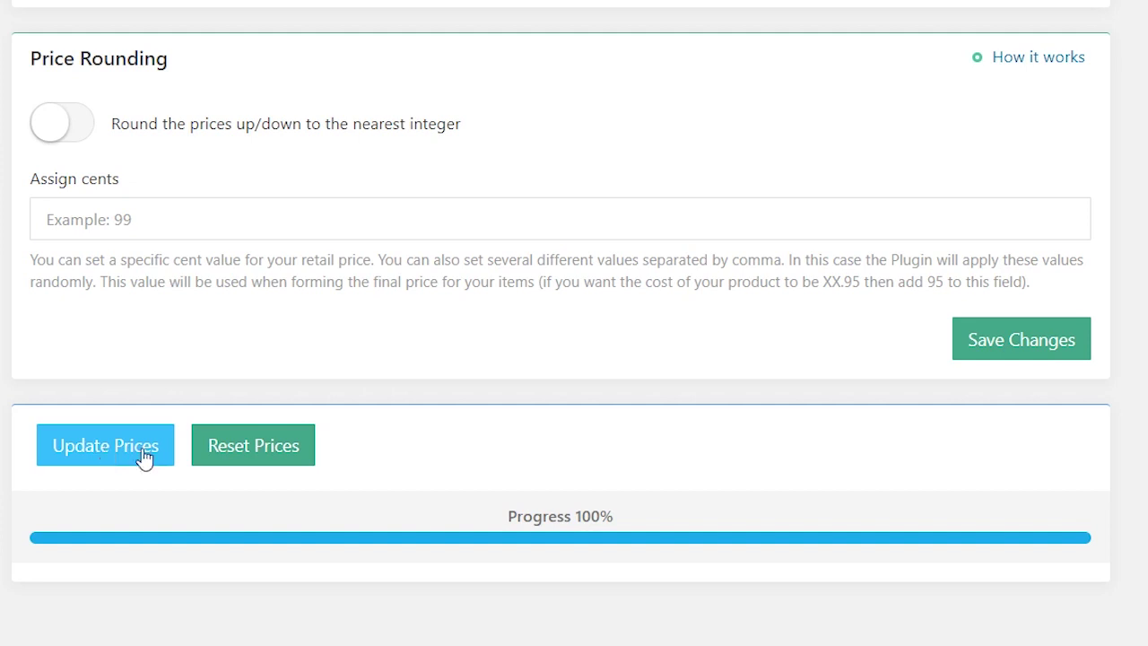
click(249, 455)
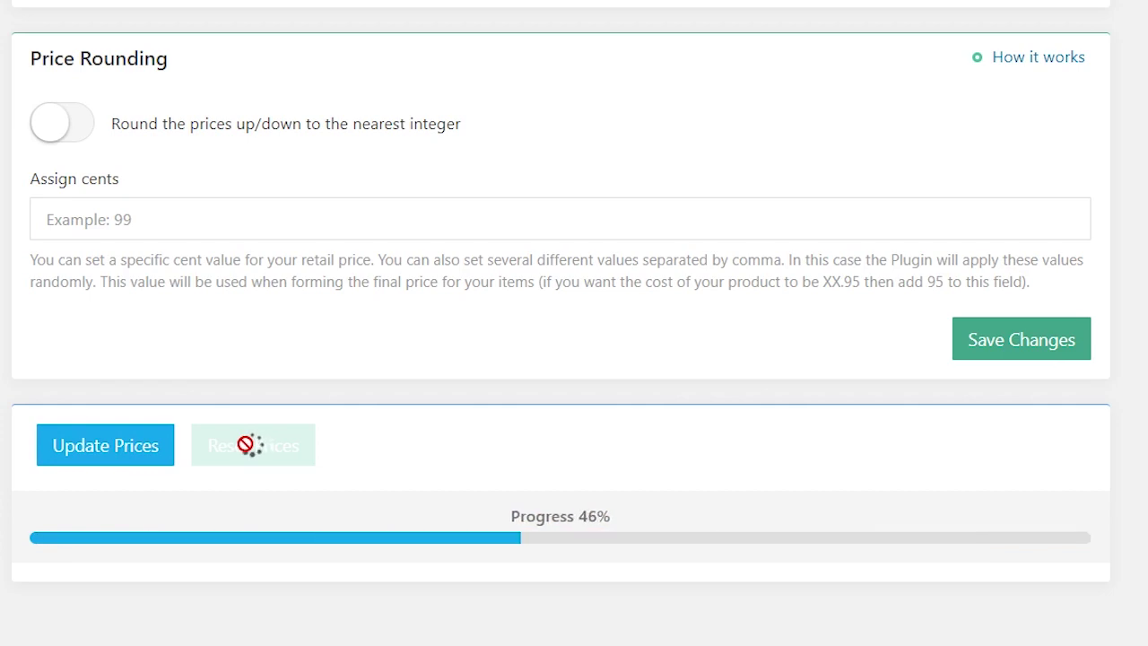
scroll(358, 577, up, 7)
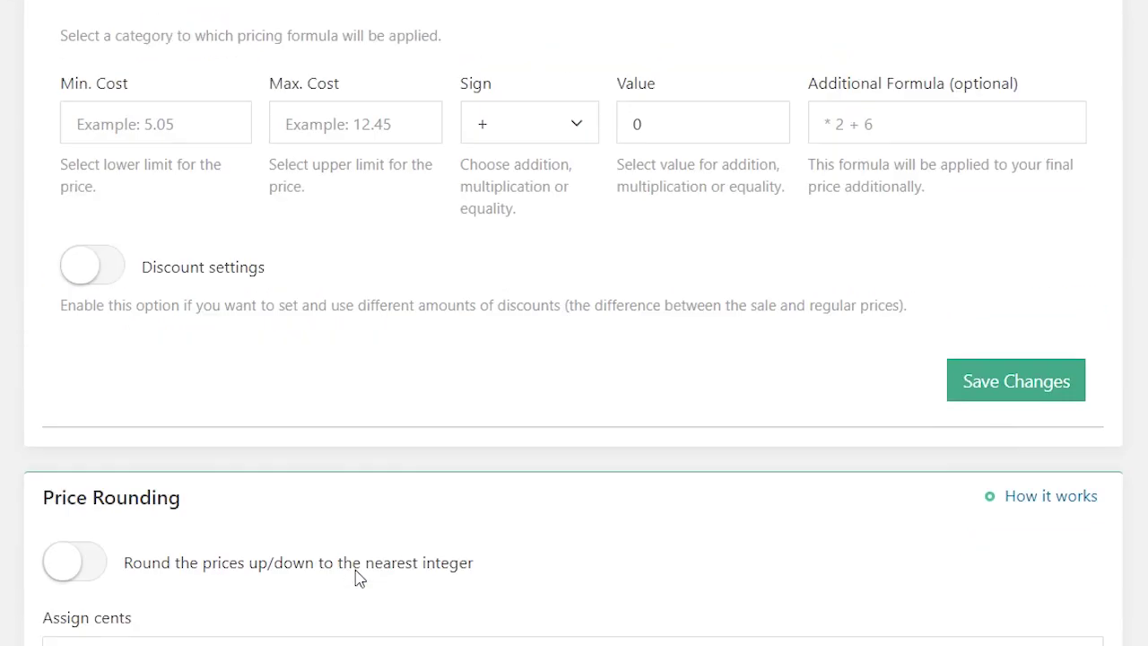
Add the x 2 preset formula, then load the recommended markup formulas
click(583, 108)
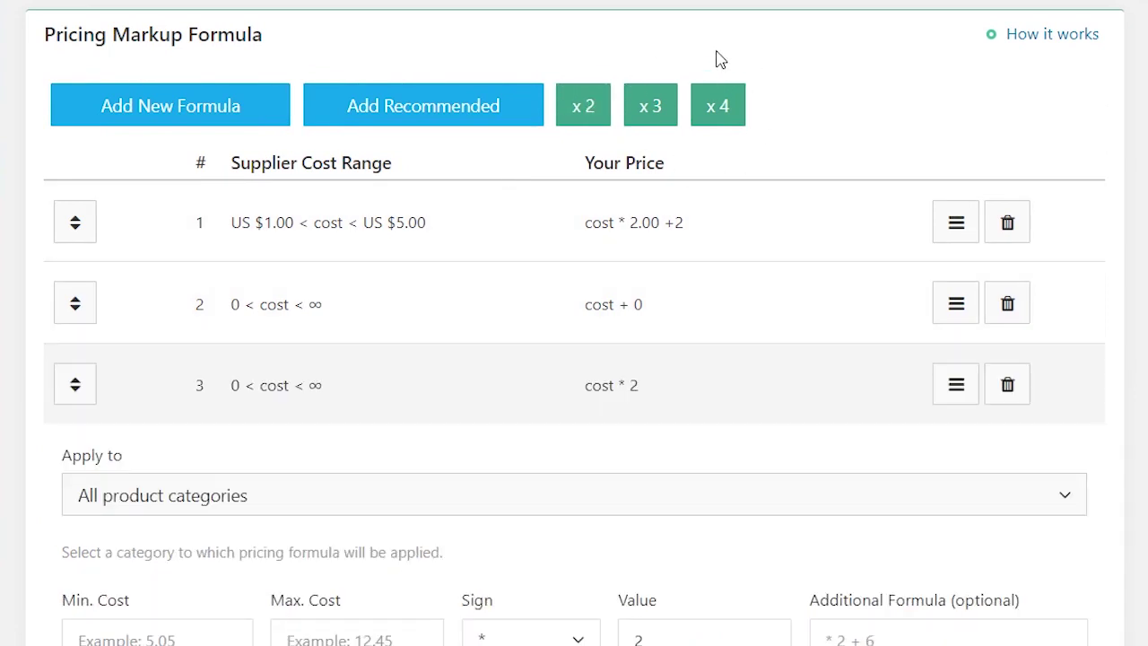
click(451, 108)
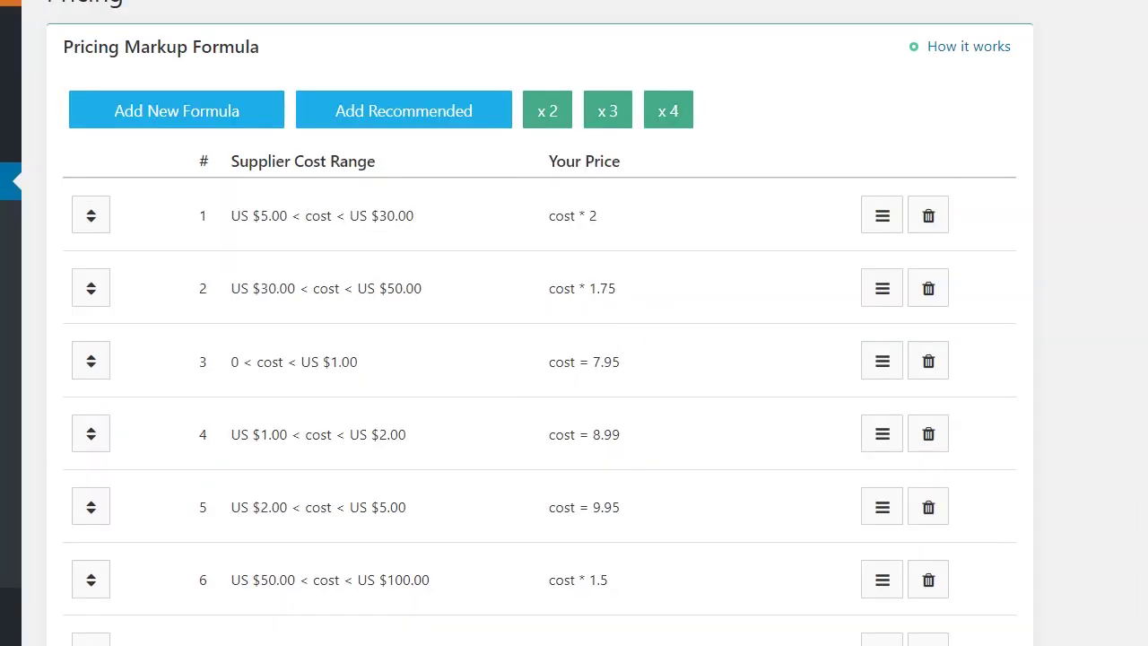
Enable discount settings on the $5–$30 formula and try entering a discount amount
click(883, 216)
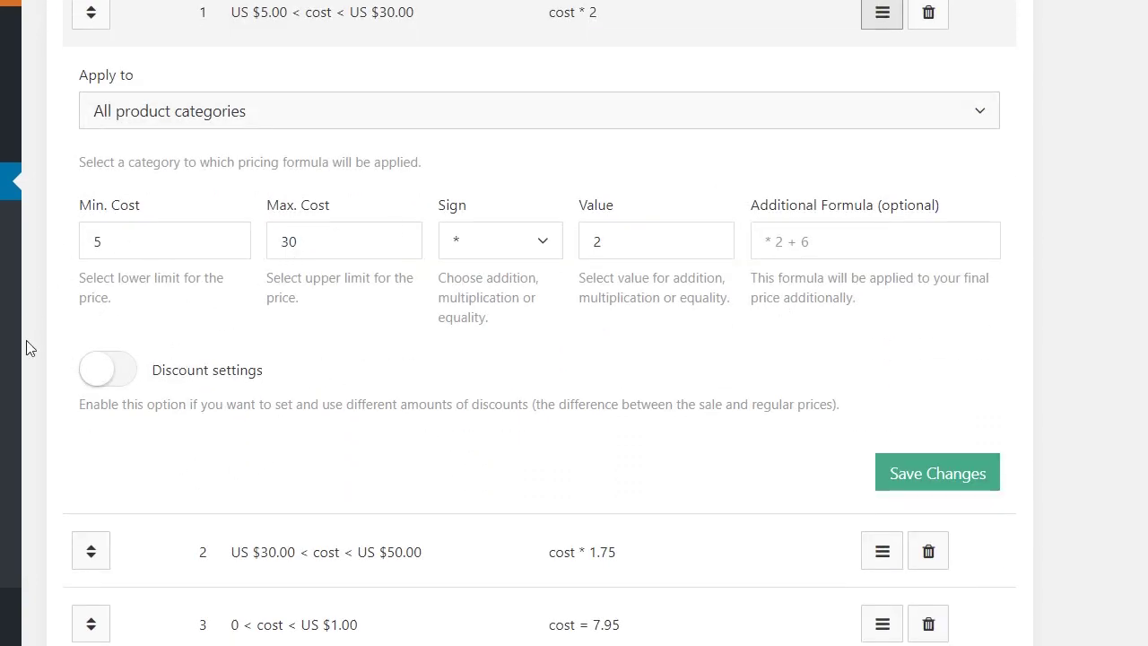
click(123, 382)
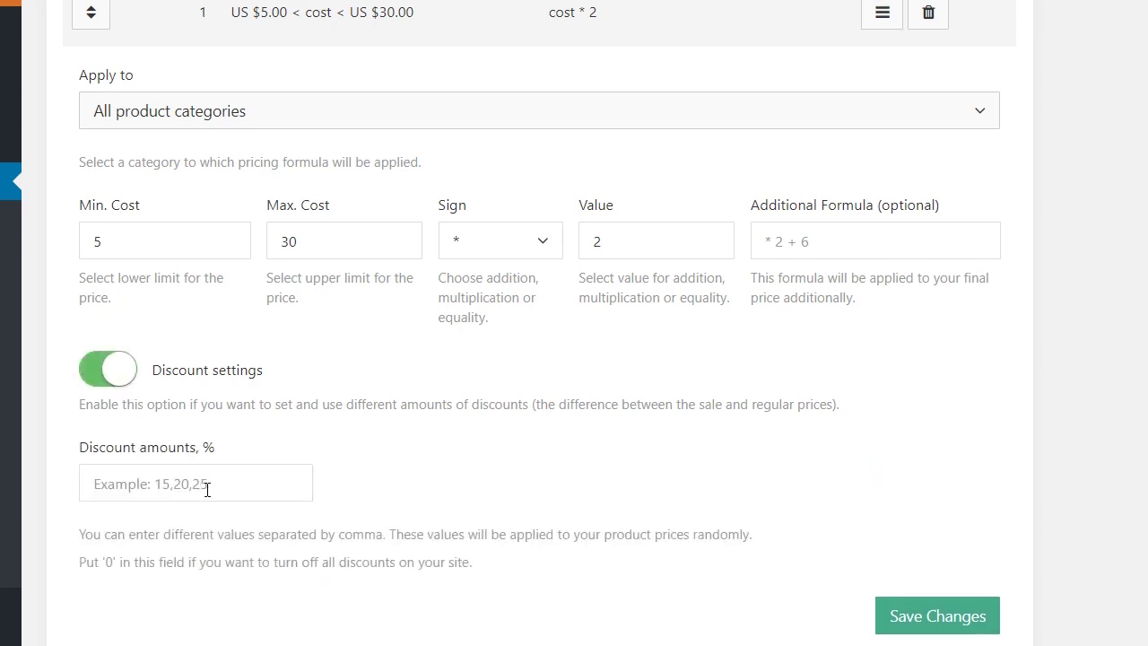
click(202, 485)
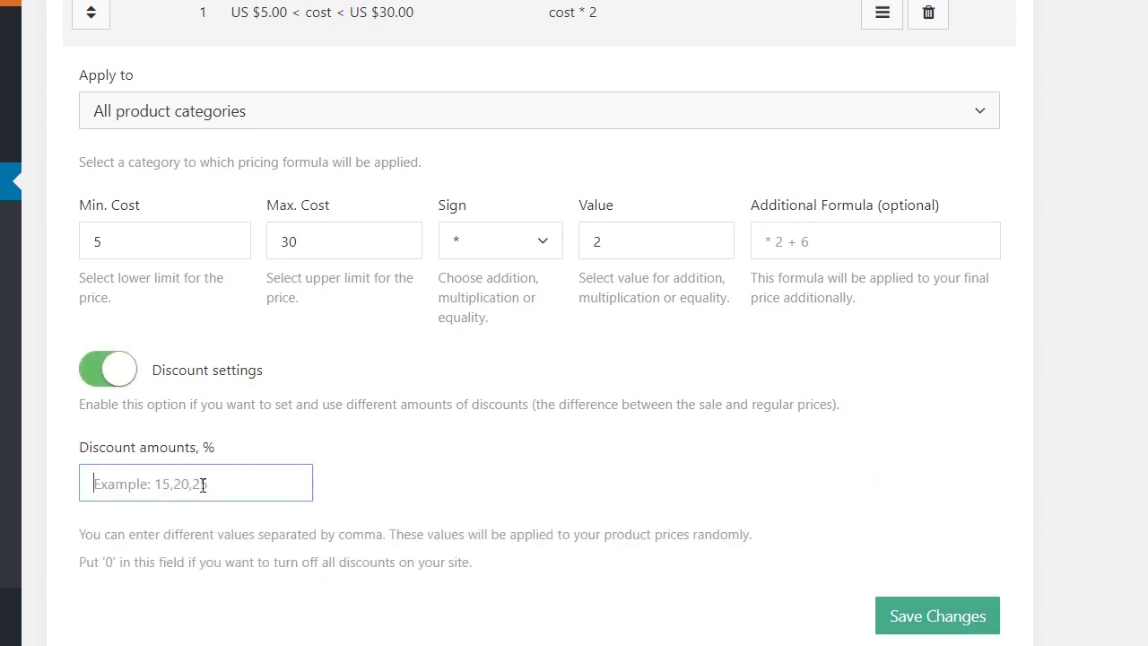
text(10)
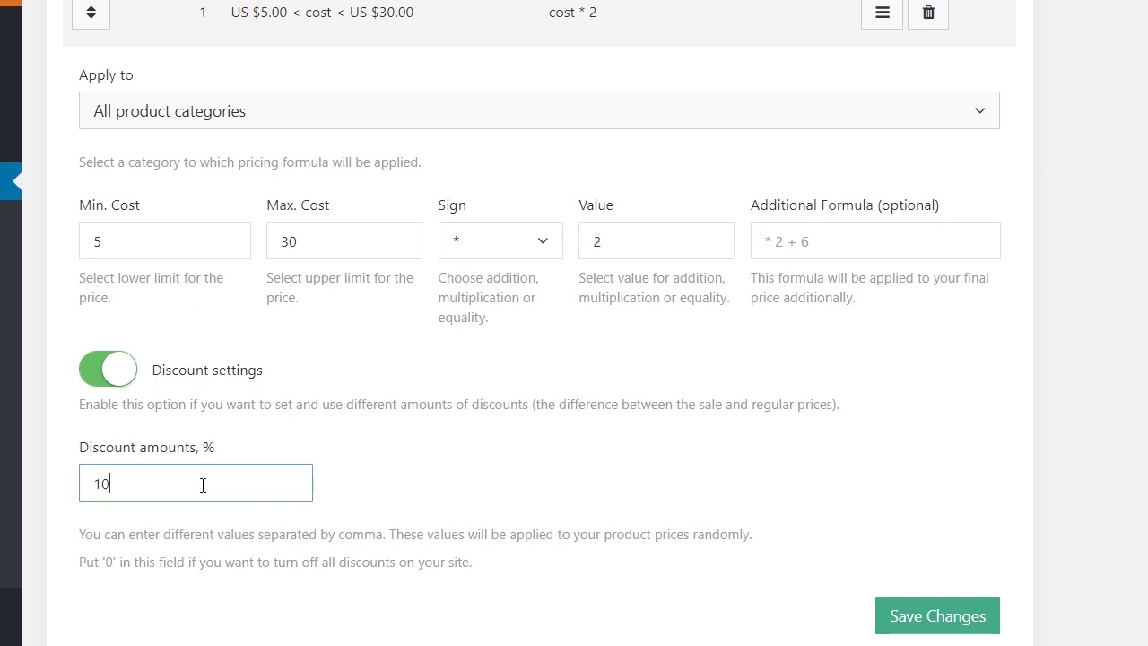
key(BackSpace)
text(50)
key(BackSpace)
key(BackSpace)
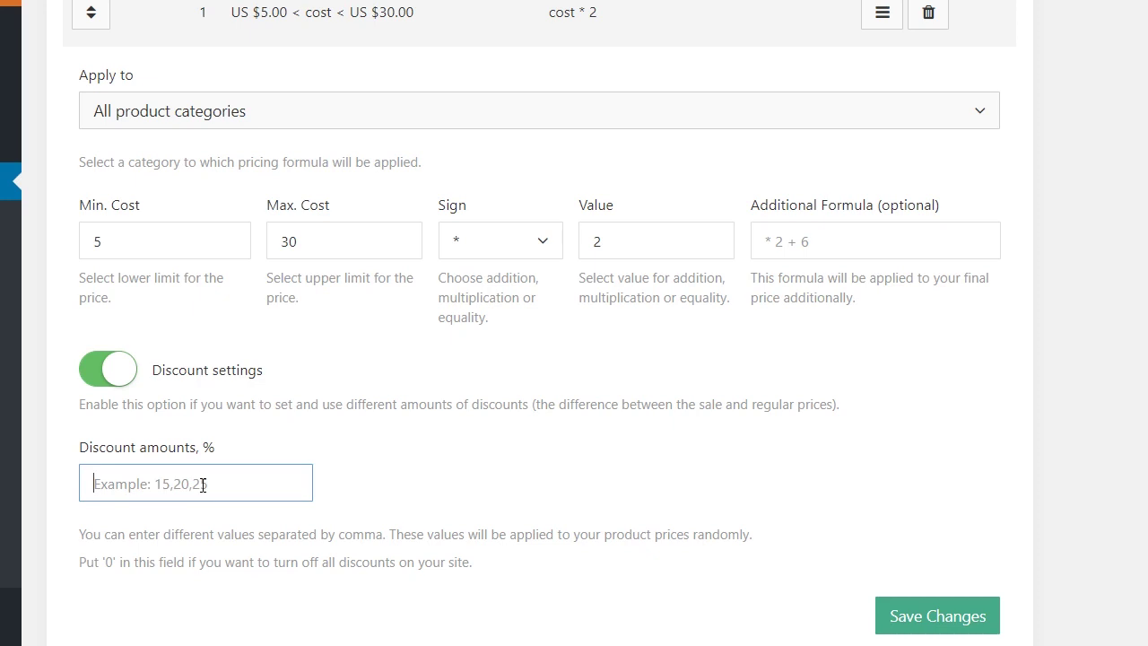
text(0)
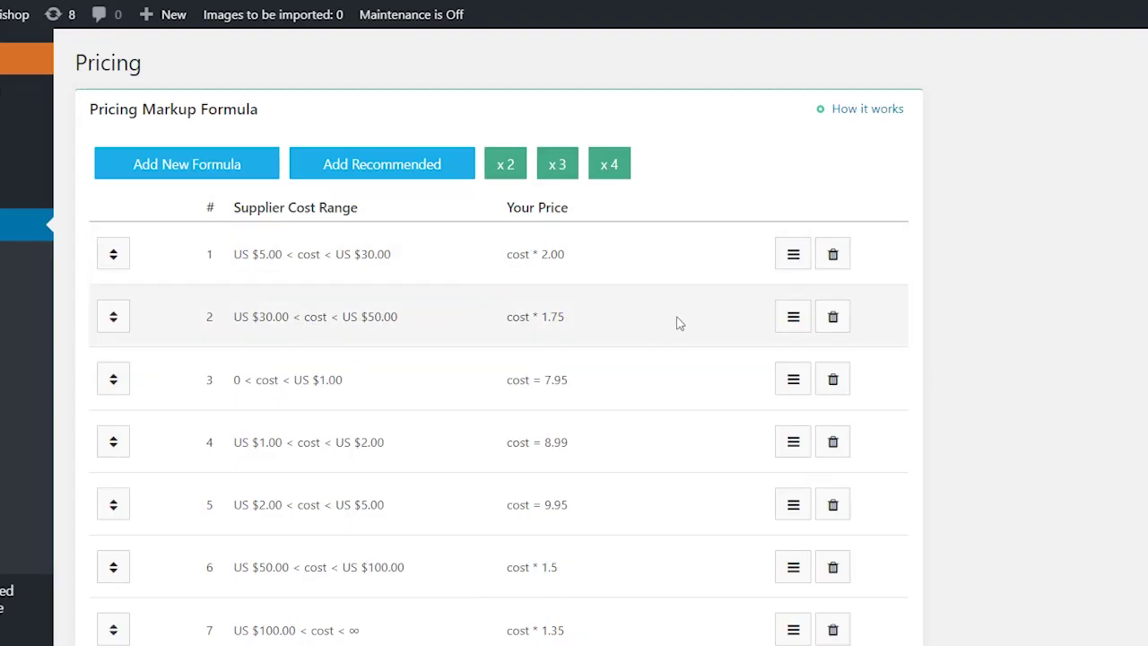
Turn on discounts for the $30–$50 formula with a 50% amount and save
click(794, 328)
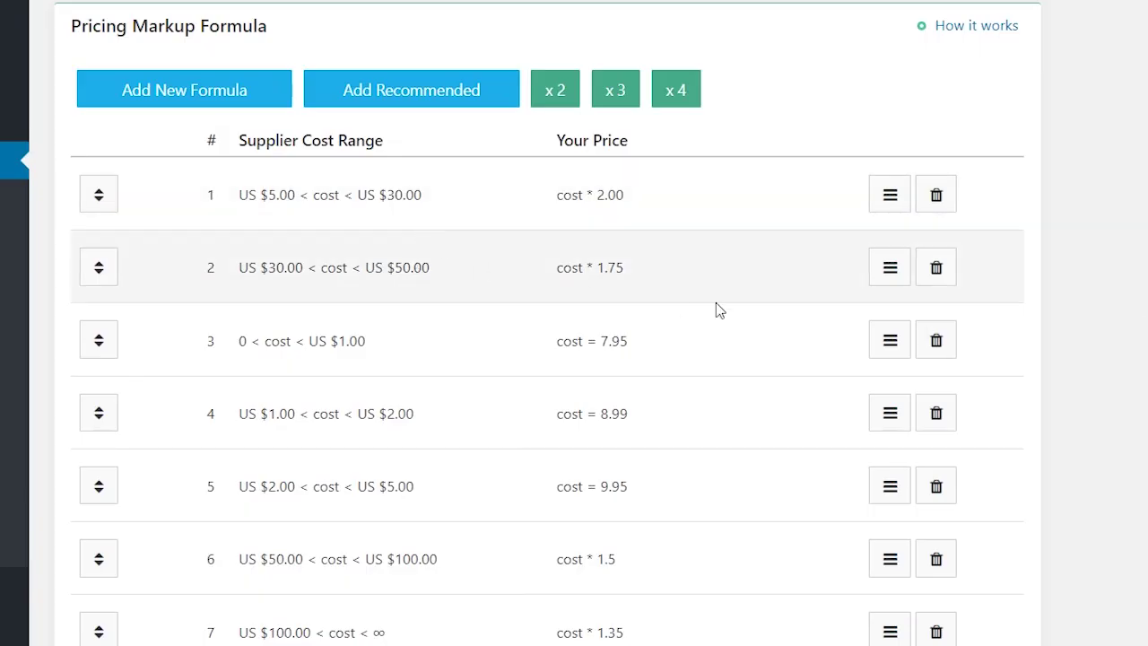
click(882, 286)
click(125, 349)
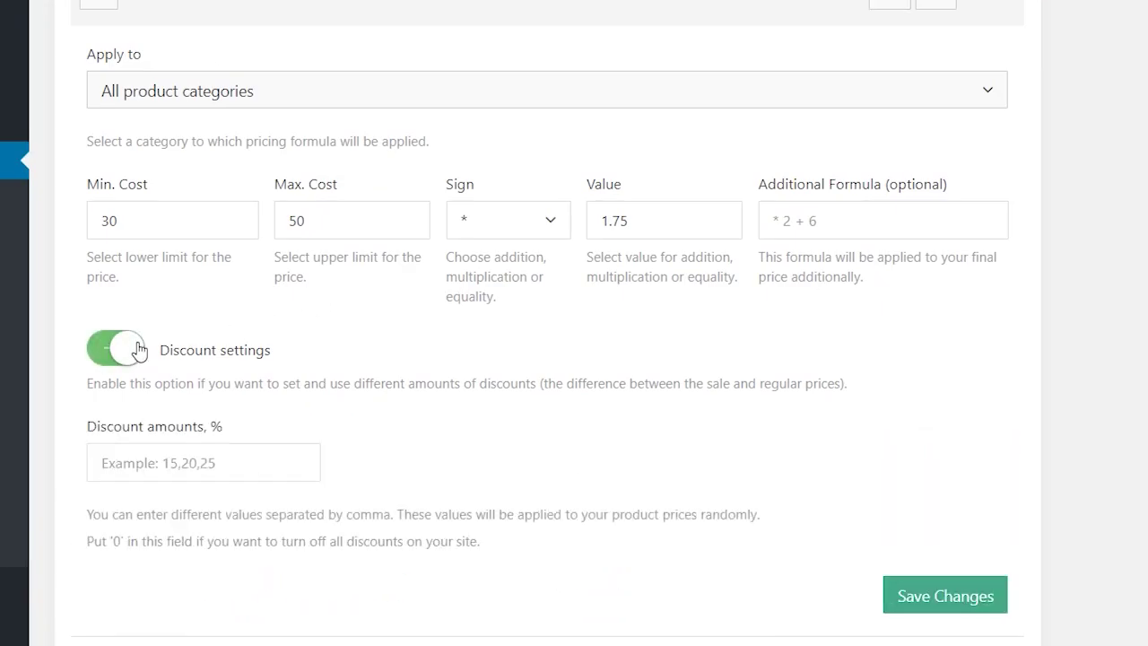
click(203, 463)
text(50)
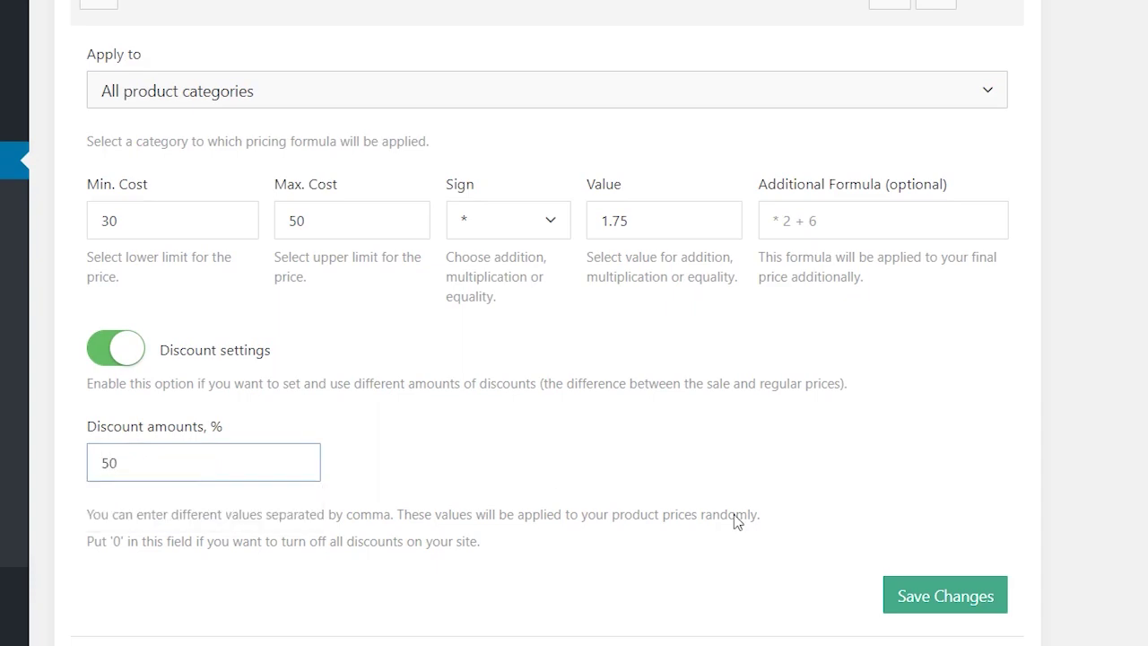
click(932, 600)
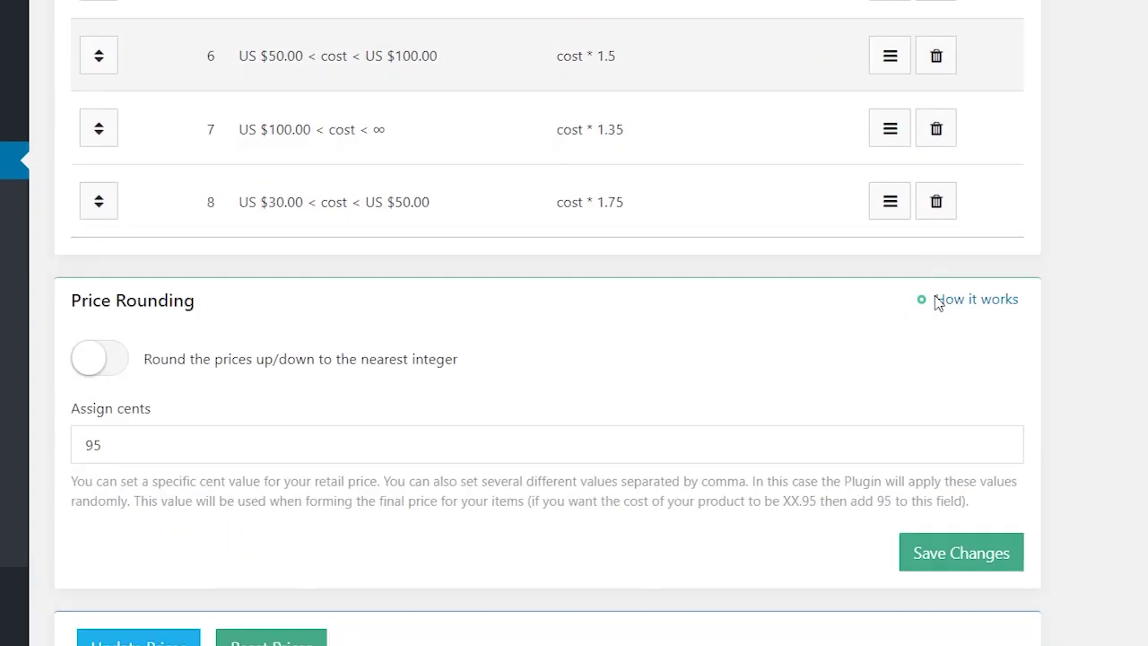
Run Update Prices so the reordered markup formulas and discounts apply to all products
scroll(969, 560, down, 2)
click(114, 504)
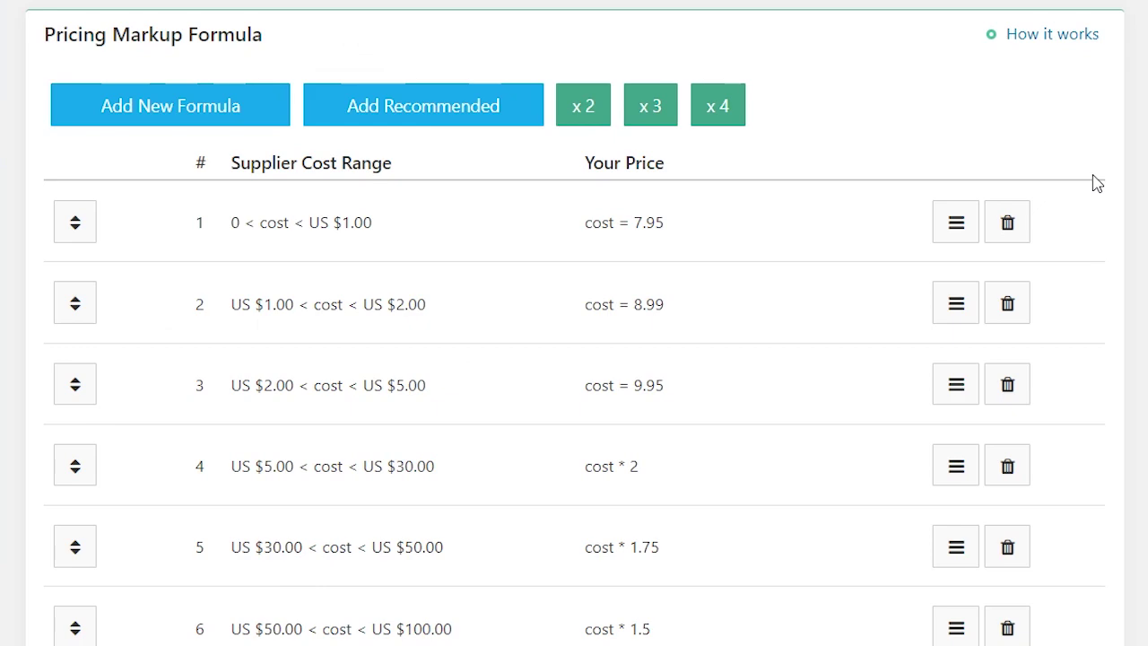
scroll(1096, 183, down, 6)
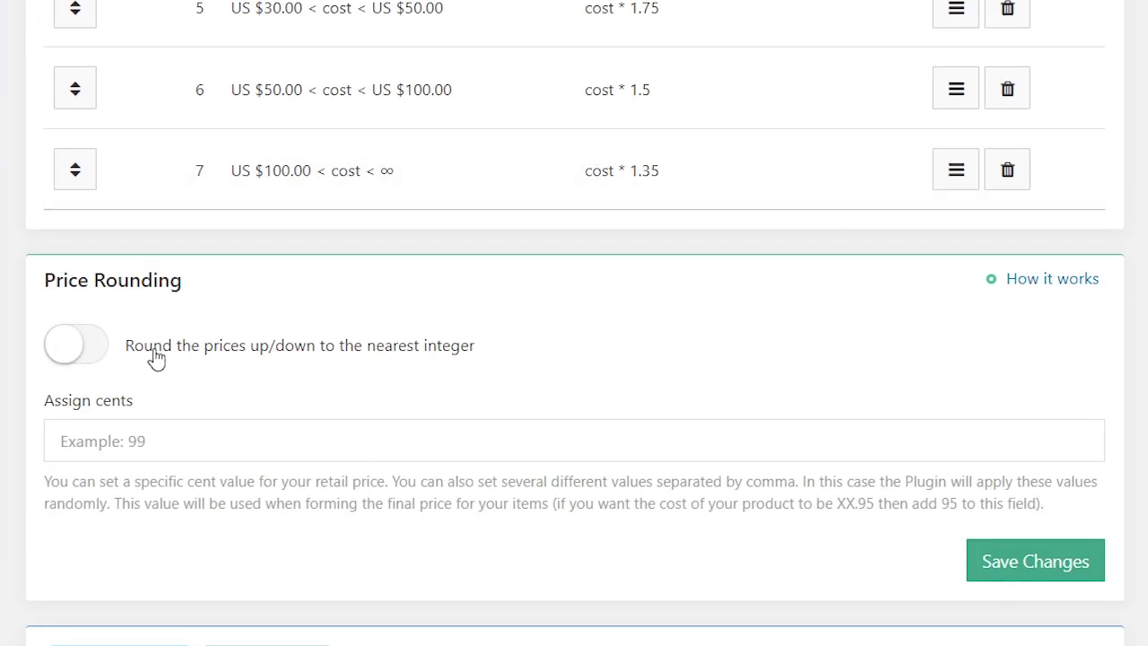
click(102, 348)
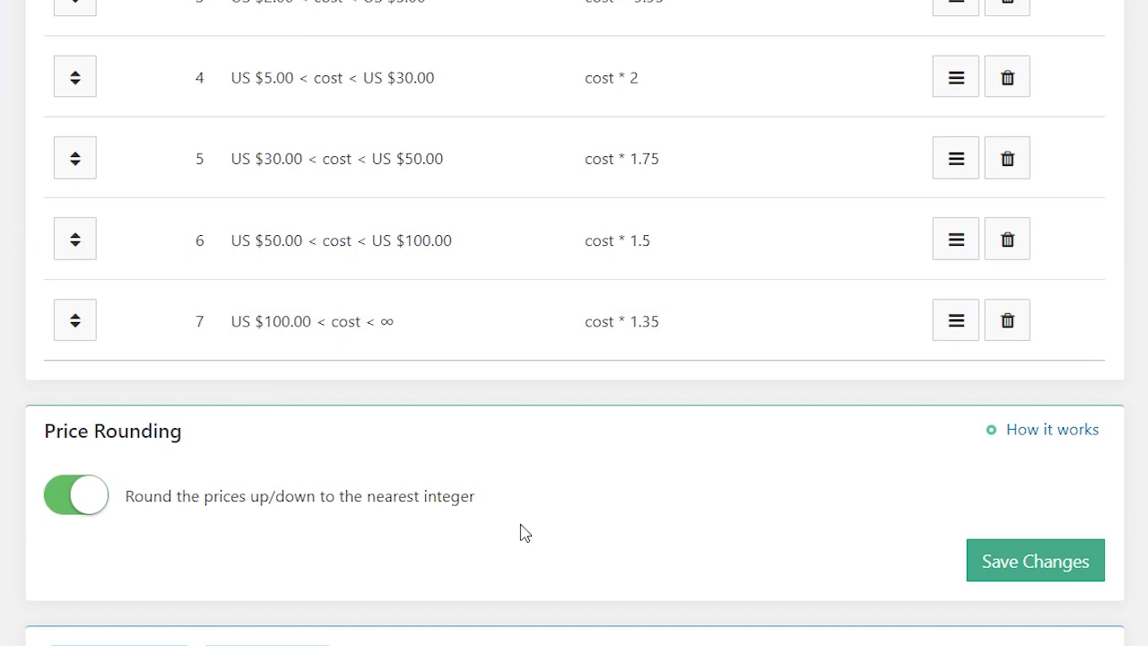
click(984, 557)
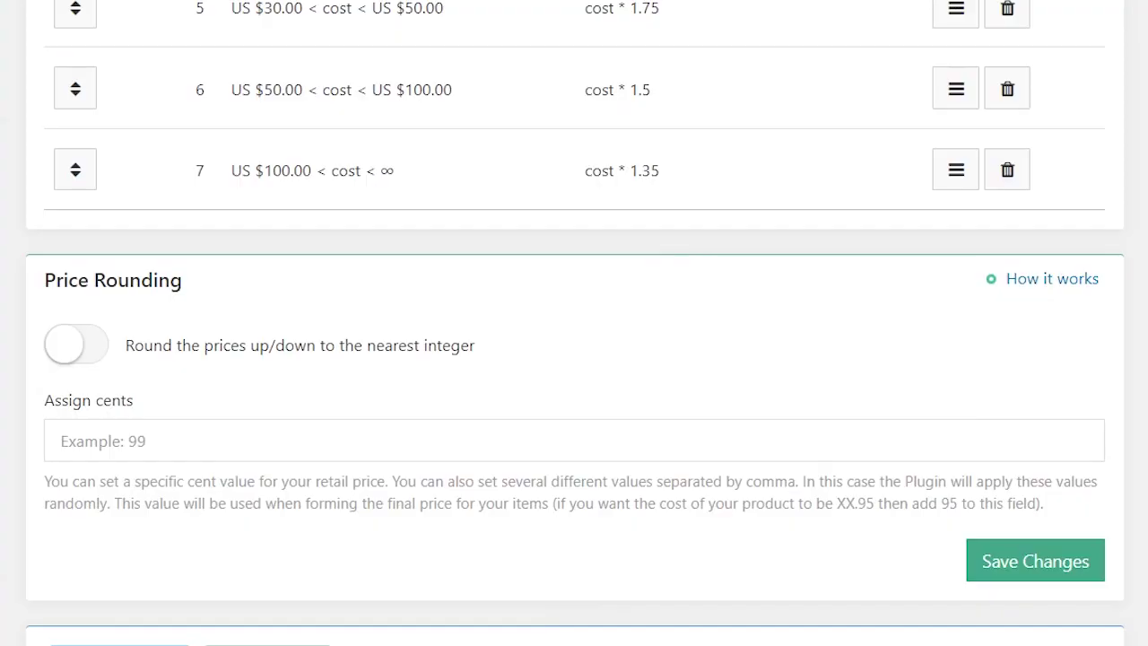
Enter 95 in the Assign cents field and save the rounding settings
click(132, 451)
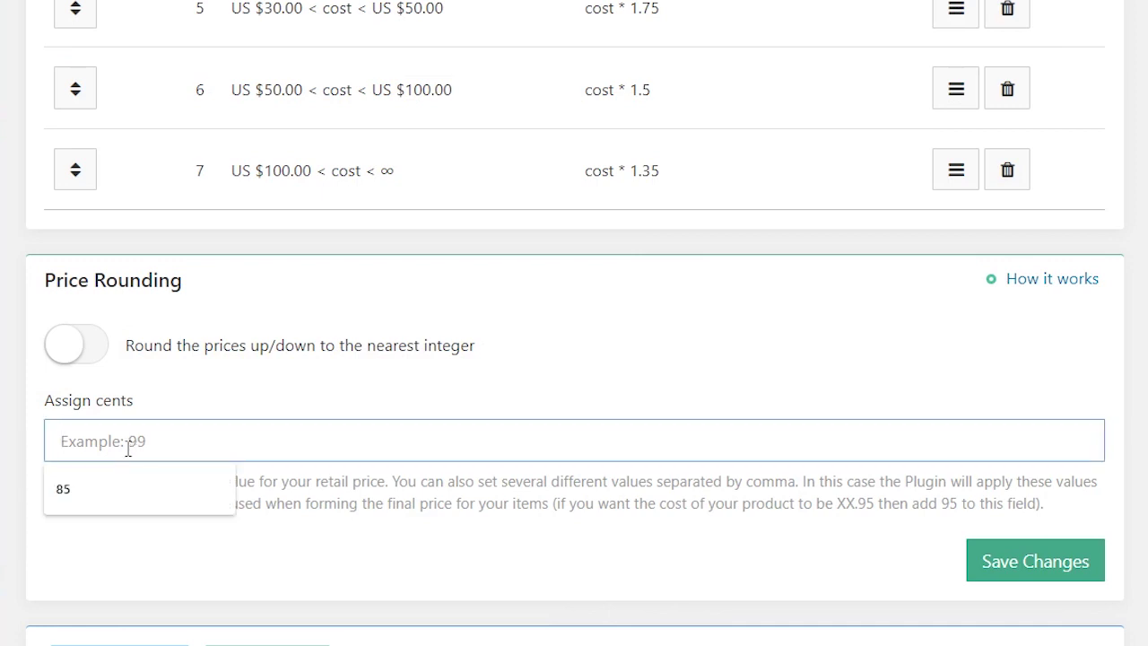
text(95)
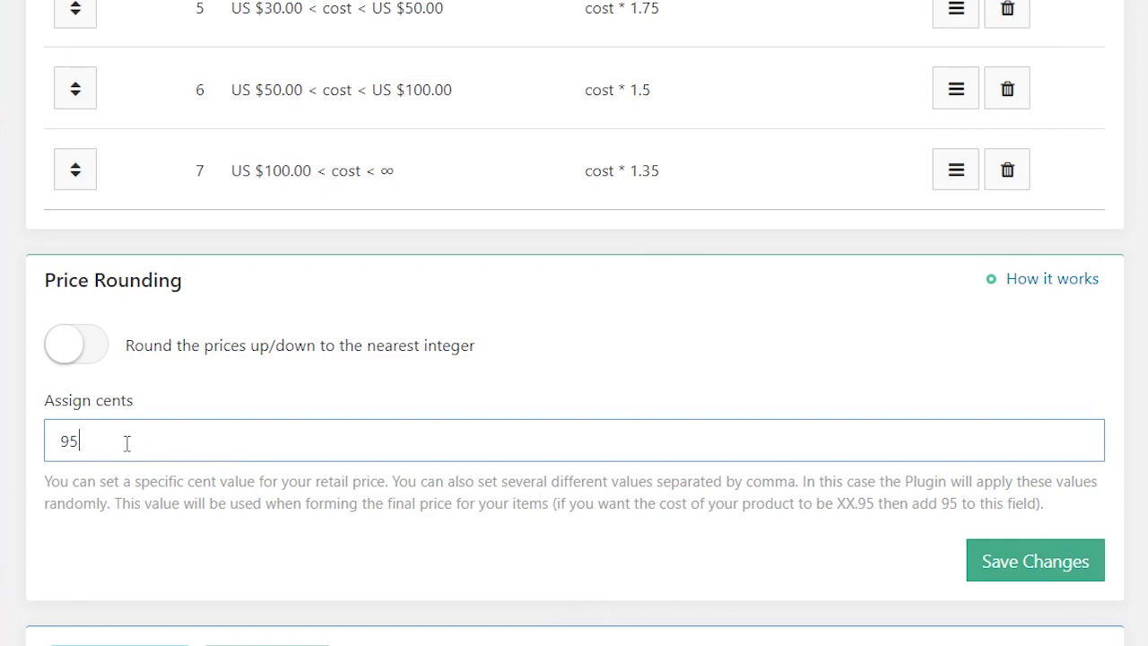
click(1037, 561)
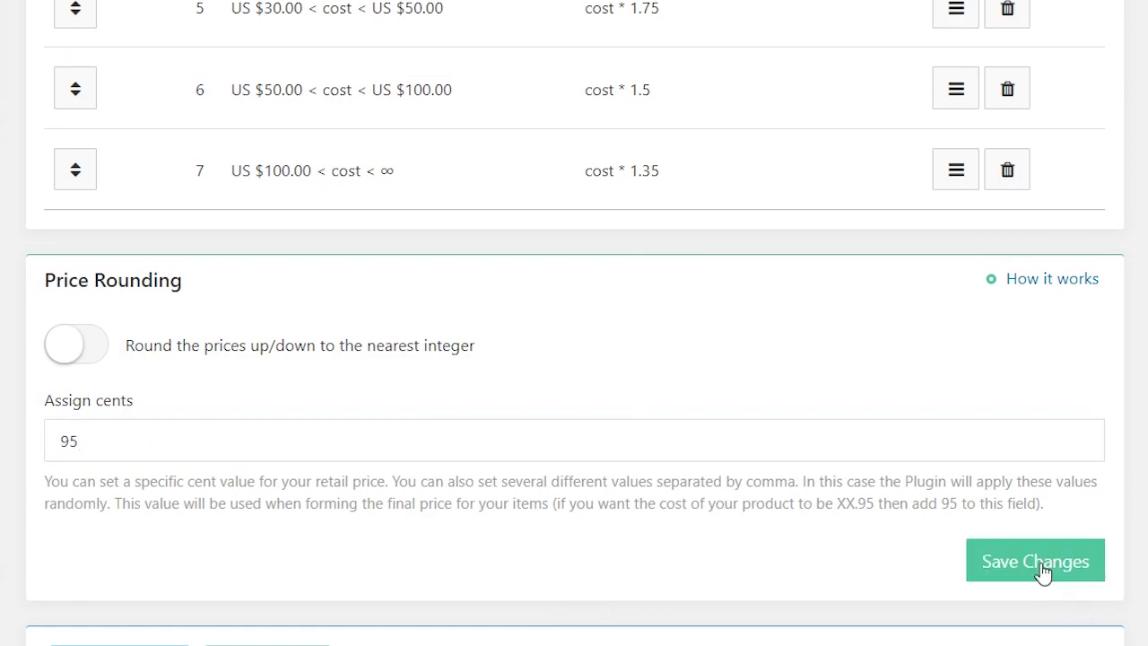